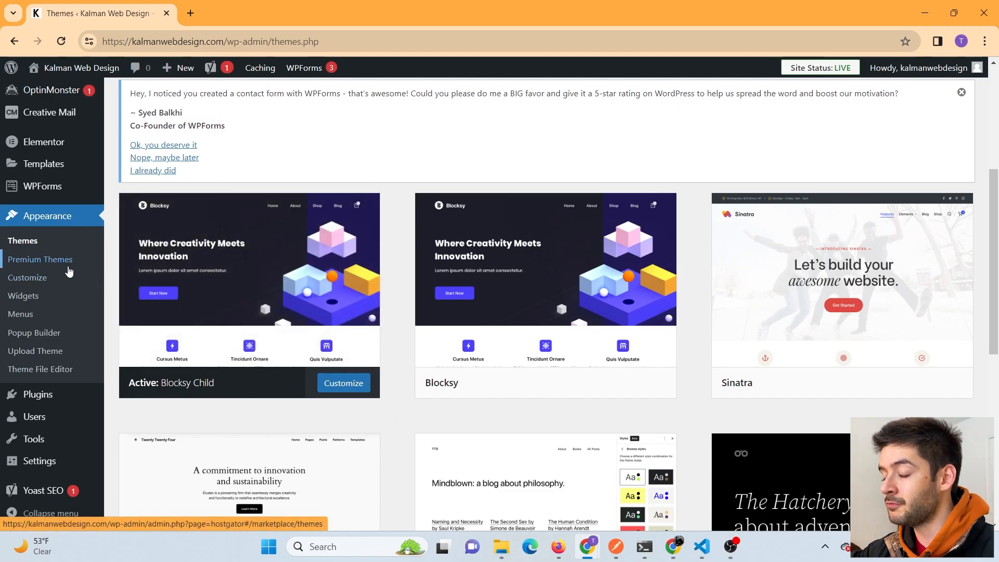
- Search the plugin directory for 'elementor' and confirm Elementor Website Builder is already active
mouse_move(65, 399)
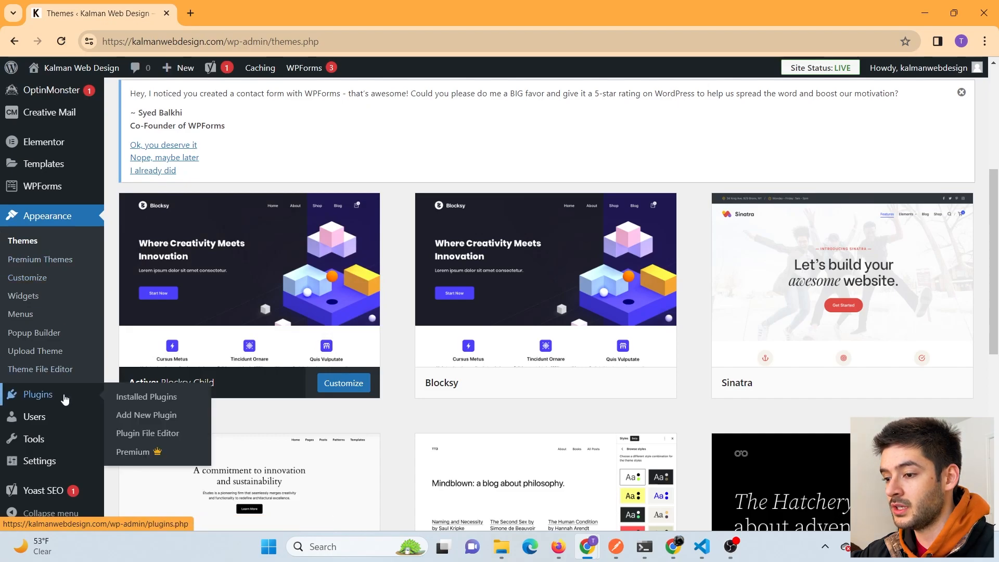
click(134, 417)
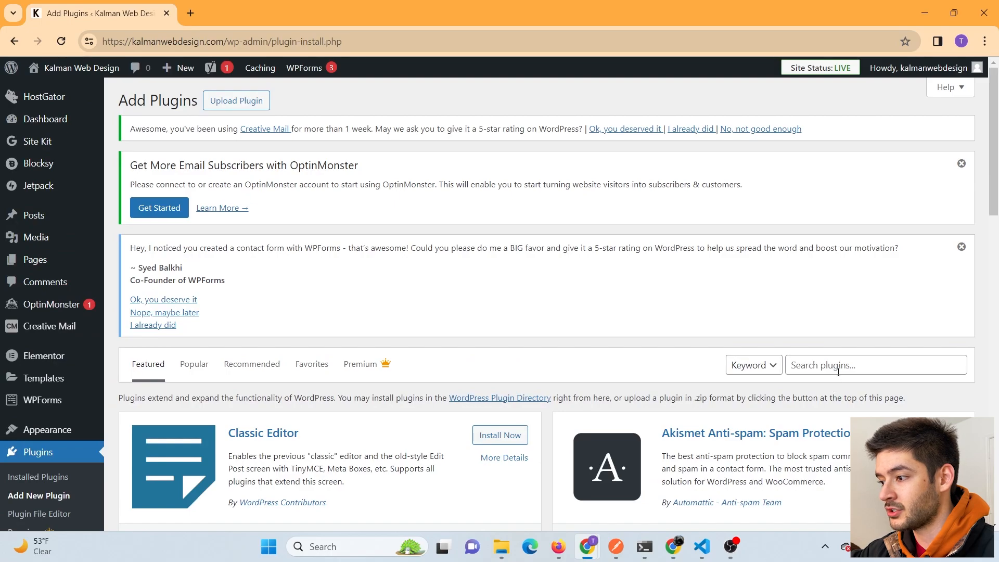
click(838, 369)
text(elementor)
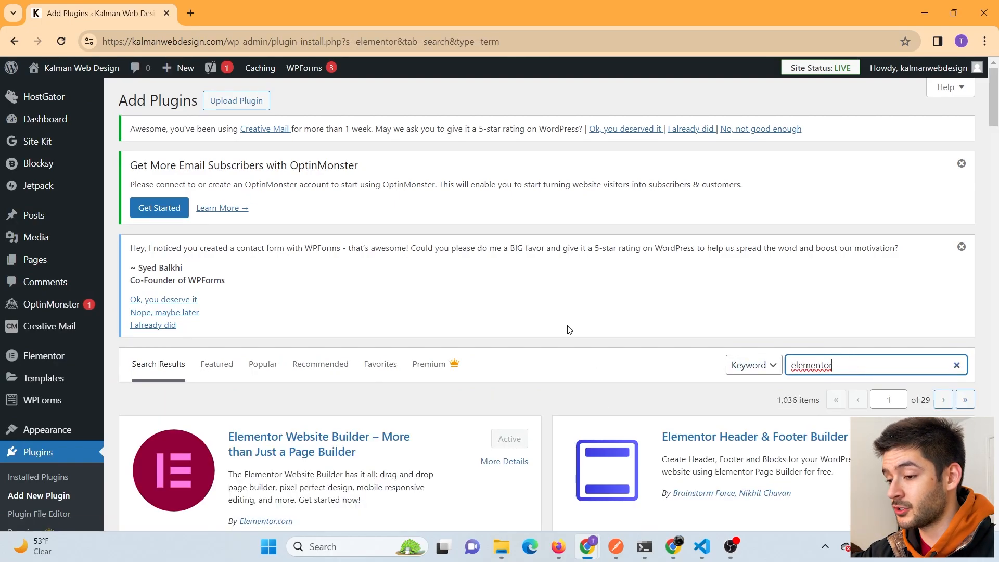
scroll(570, 330, down, 3)
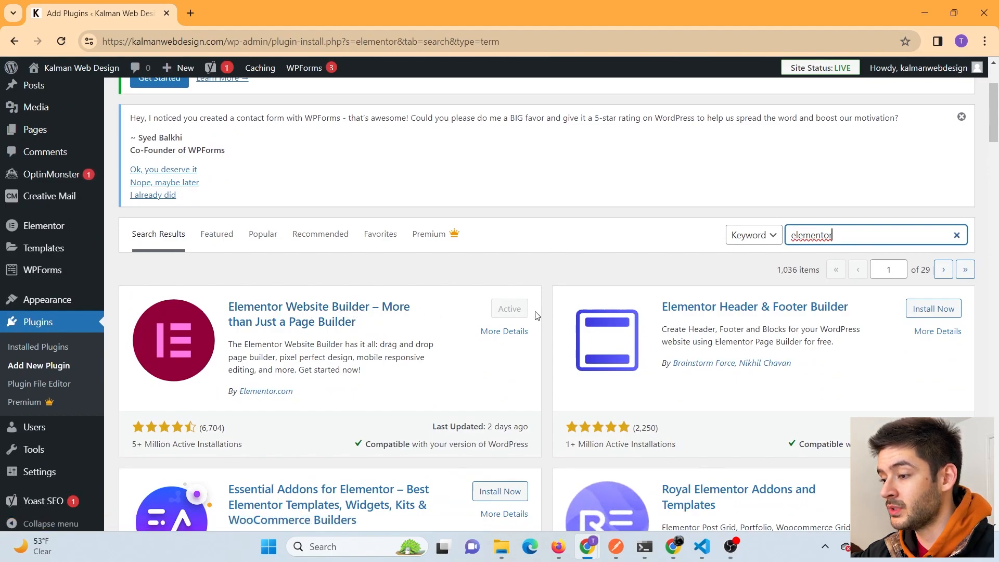
mouse_move(62, 260)
scroll(62, 260, up, 3)
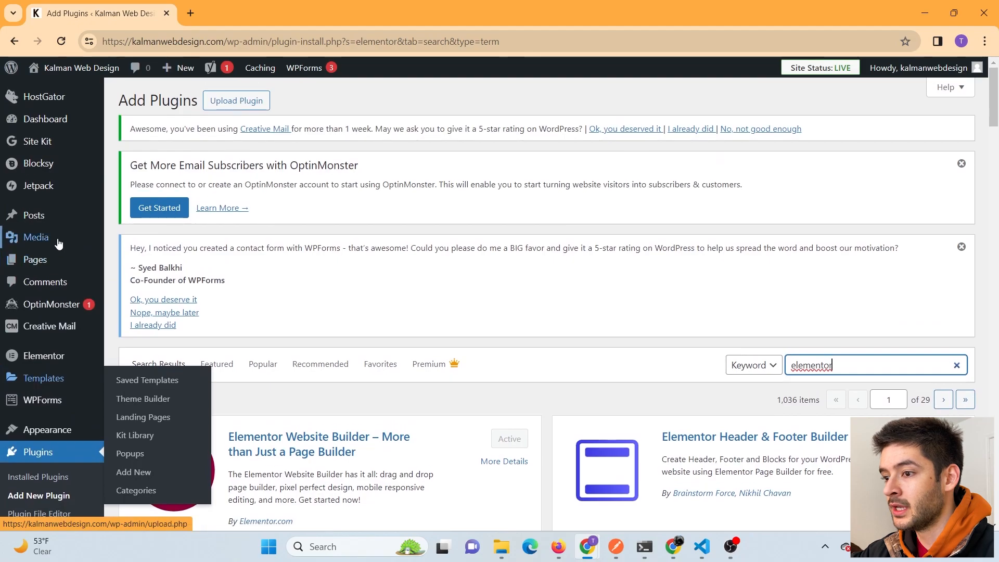
- Go to the site's Pages list
click(38, 259)
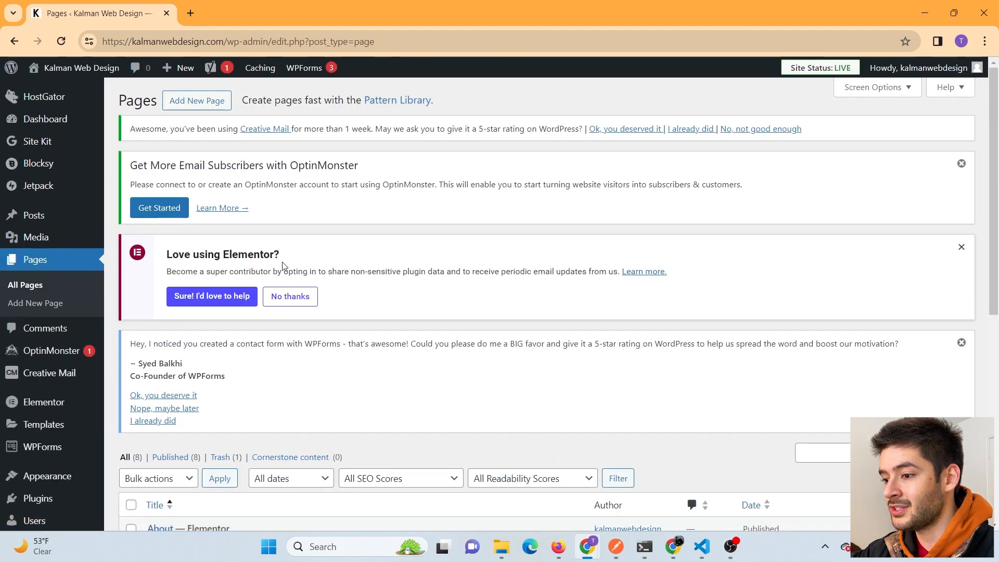
scroll(547, 265, down, 3)
scroll(561, 258, up, 3)
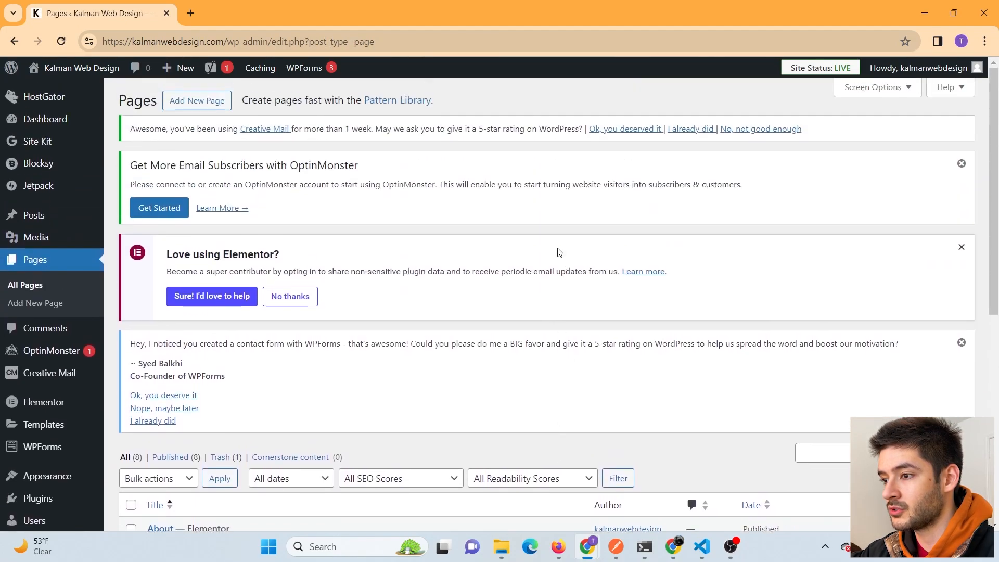
- Start a new page titled 'Elementor Practice' and set its Blocksy Page Title to Disabled
click(208, 106)
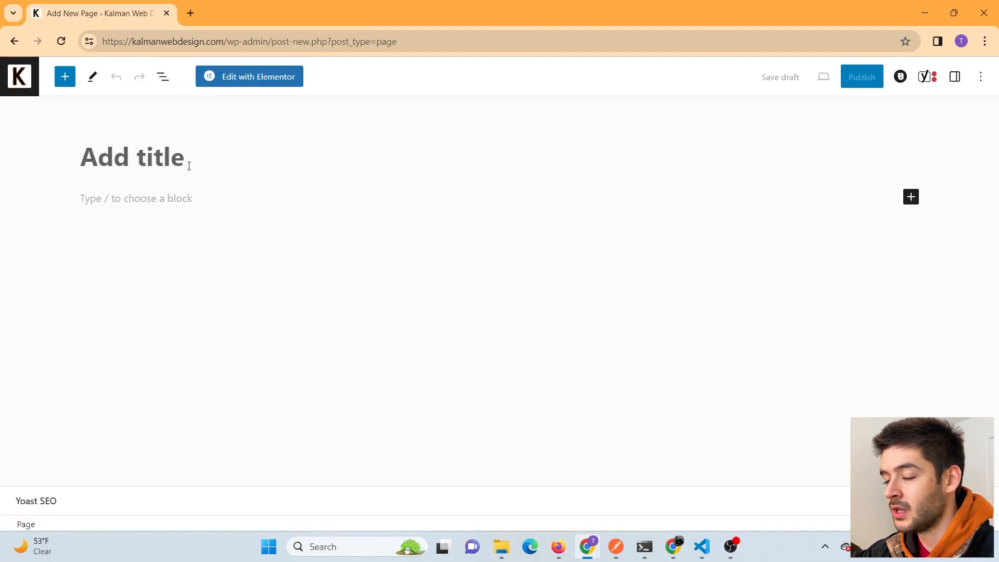
text(Elem)
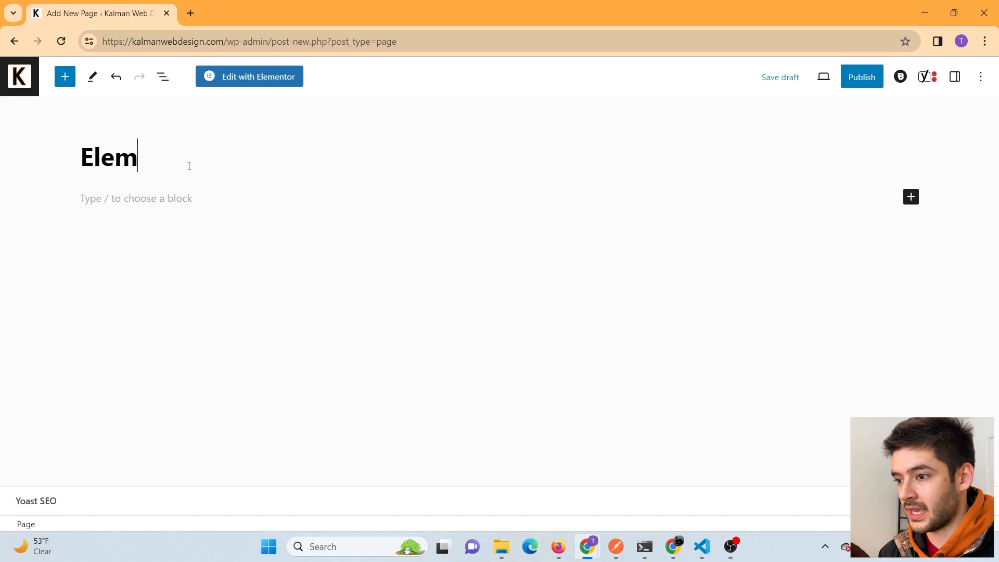
text(entor Practice)
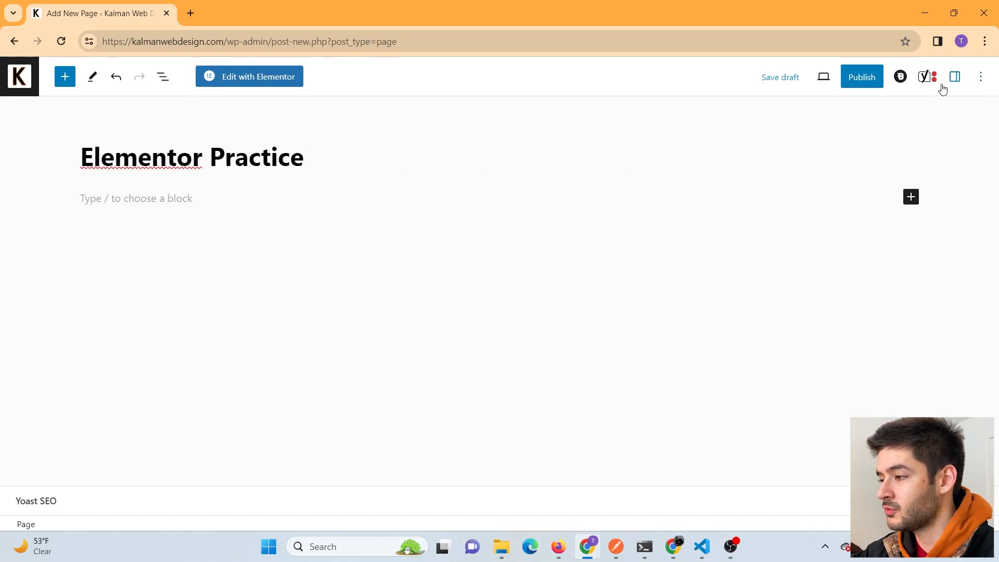
click(901, 78)
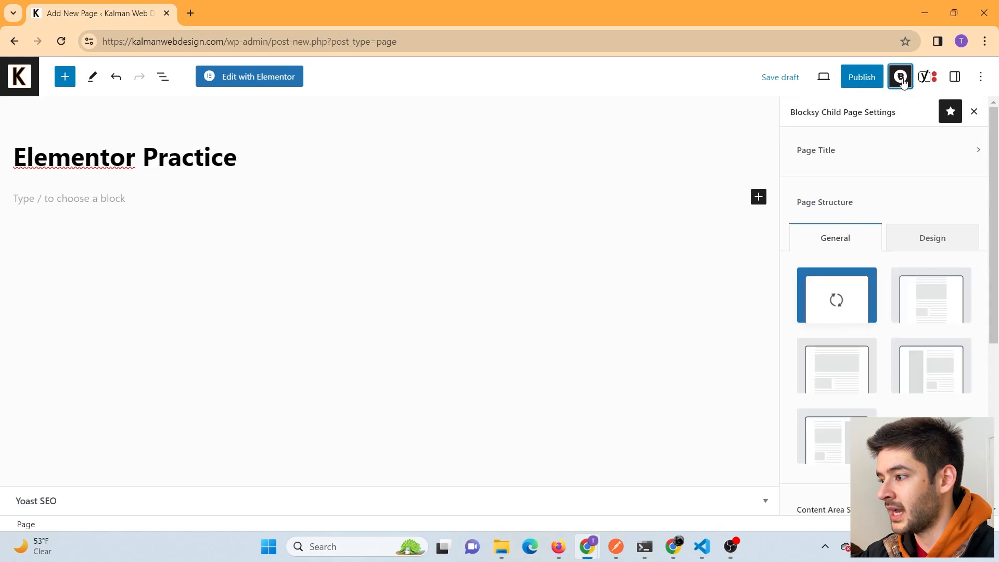
click(877, 157)
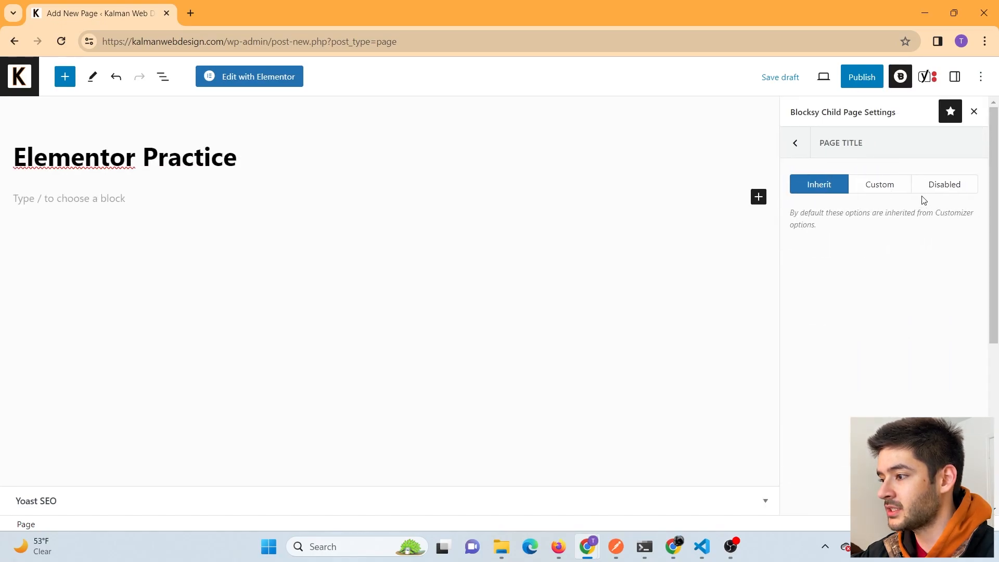
click(945, 187)
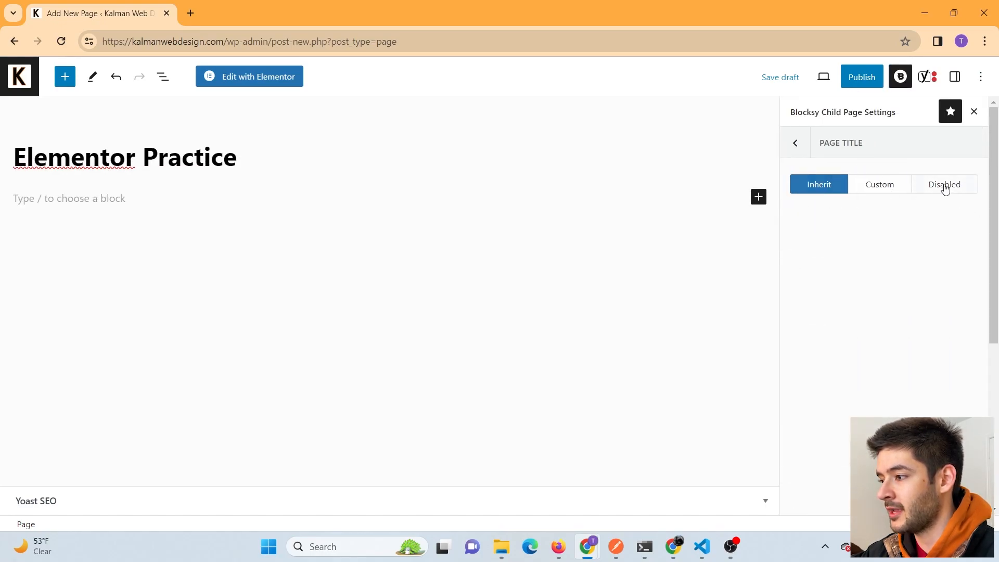
click(974, 113)
- Publish the page and dismiss the post-publish summary
drag(344, 153, 72, 162)
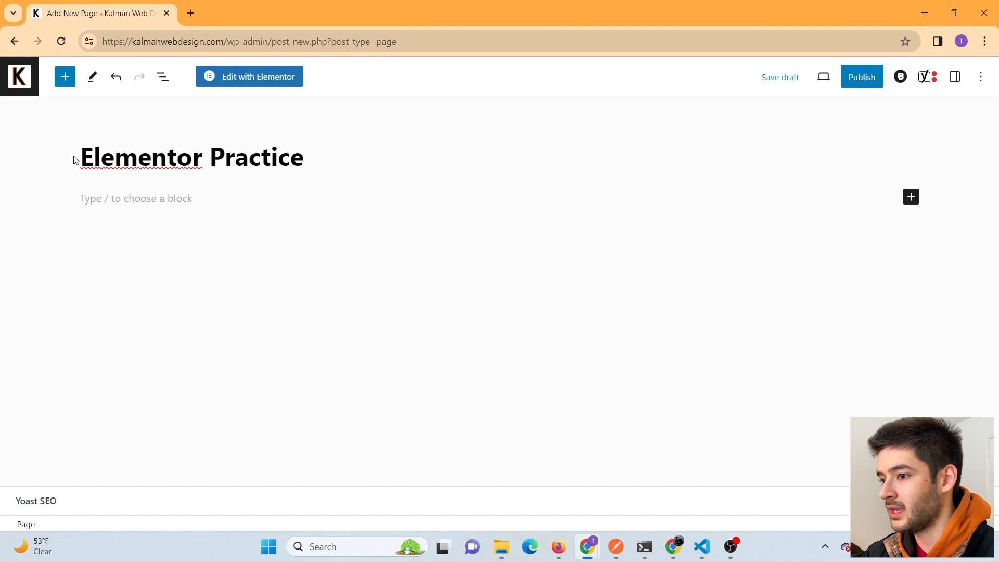
drag(324, 157, 87, 157)
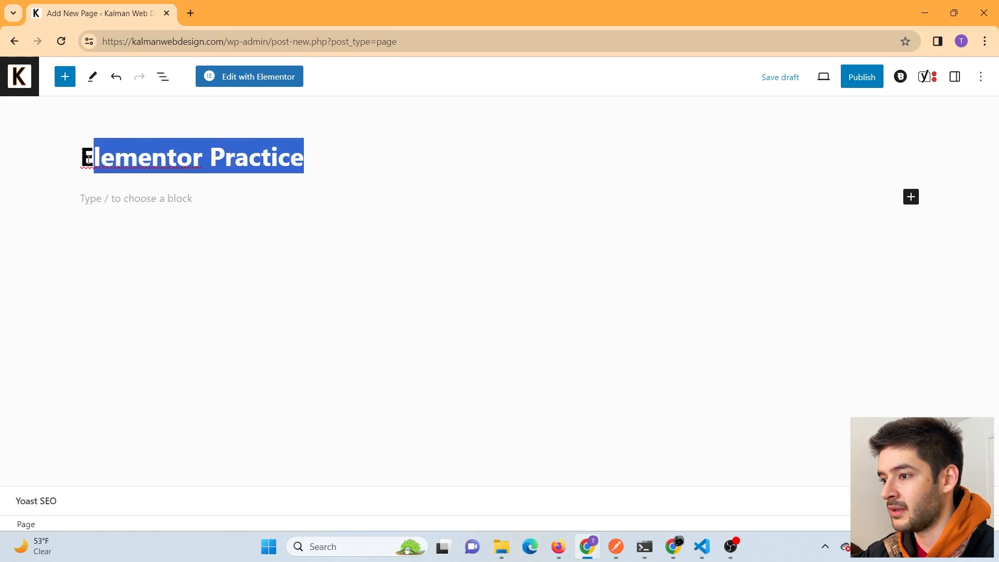
click(857, 86)
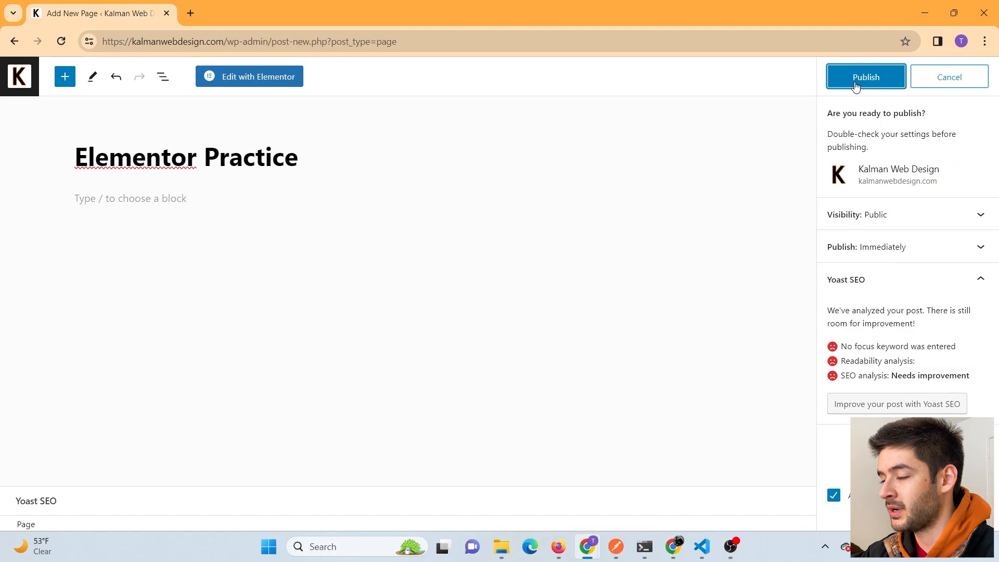
click(856, 86)
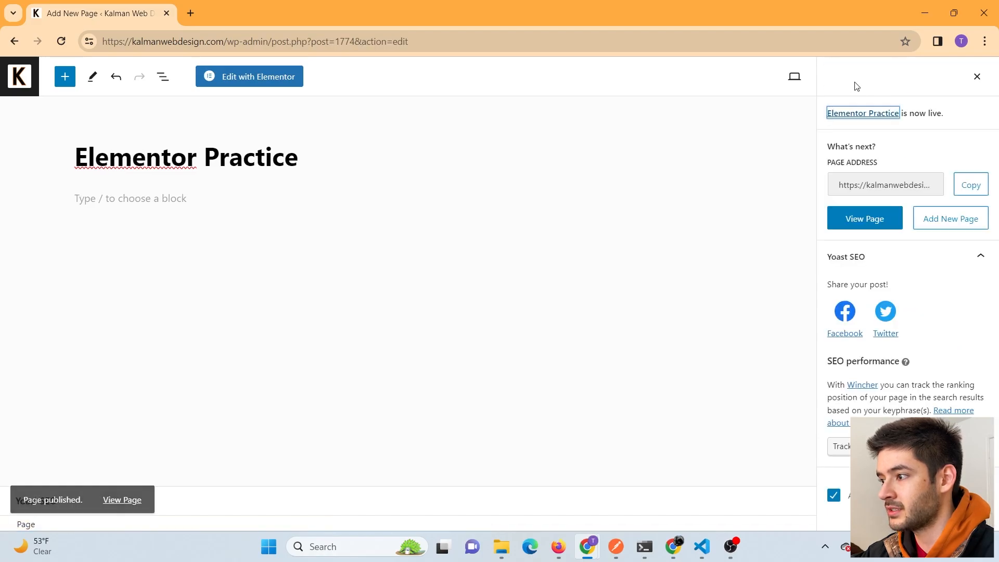
click(977, 77)
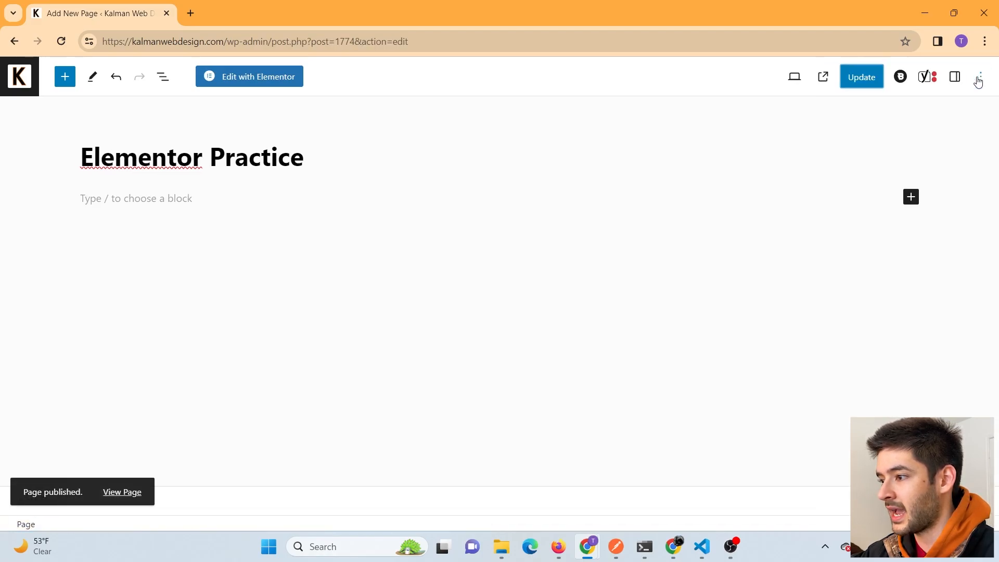
- Launch Elementor on the Elementor Practice page and check the empty area between header and footer
click(255, 83)
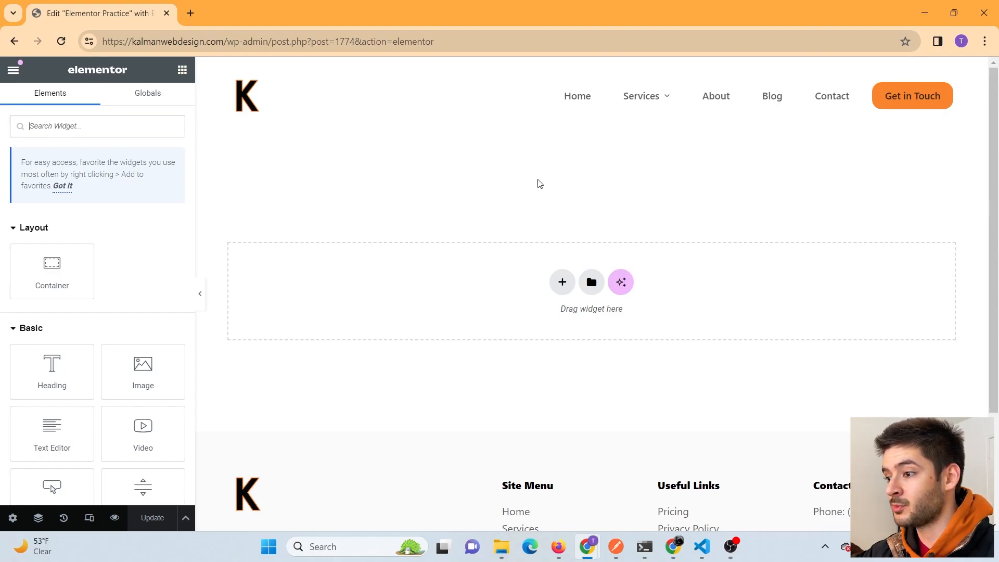
scroll(542, 181, down, 3)
scroll(542, 181, up, 3)
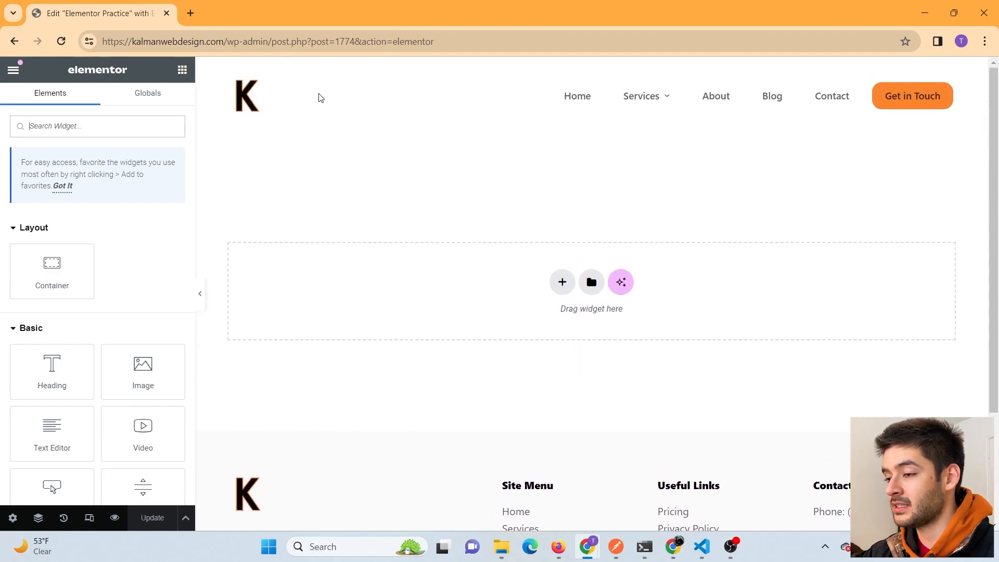
scroll(433, 428, down, 3)
scroll(442, 376, up, 3)
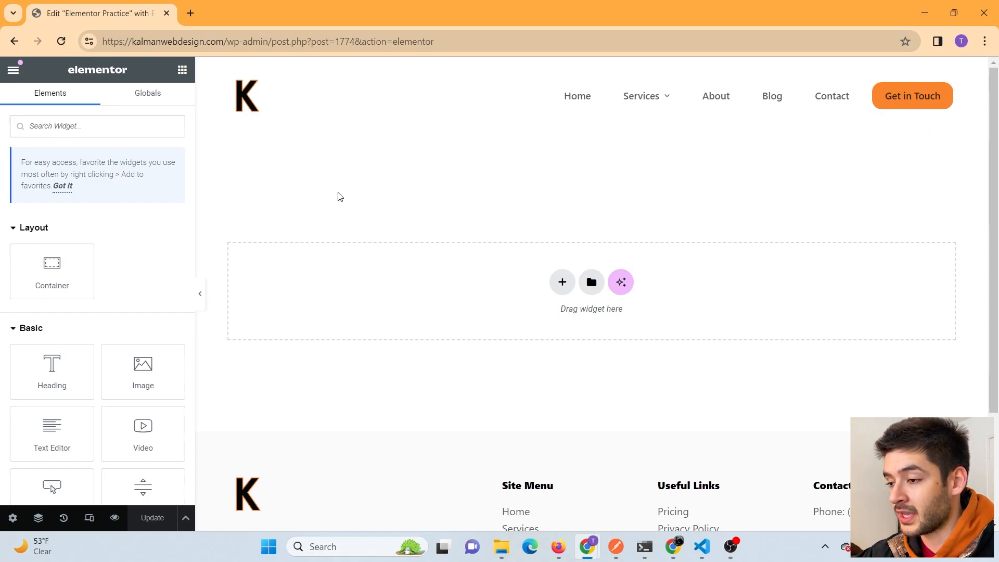
scroll(455, 396, down, 3)
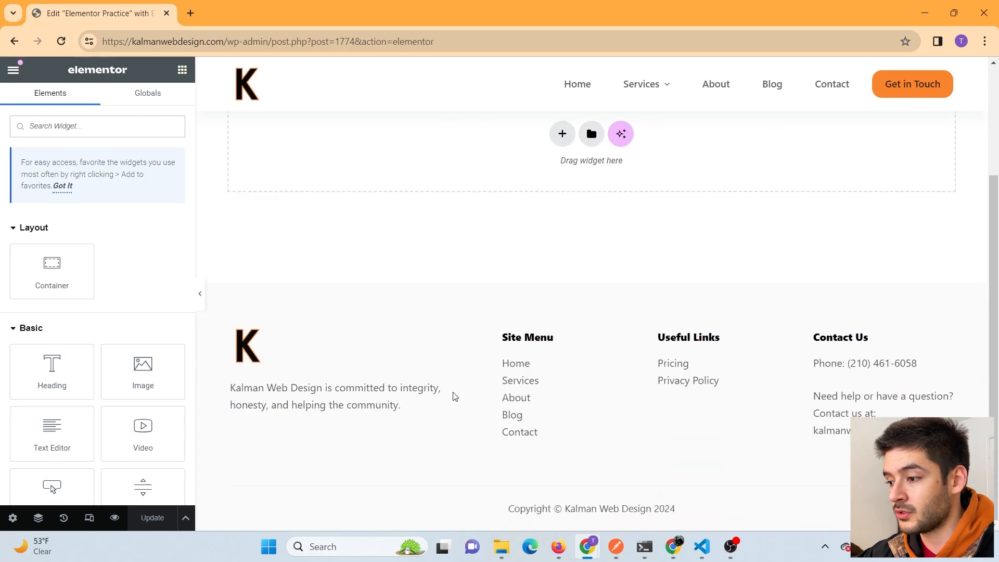
scroll(455, 396, up, 3)
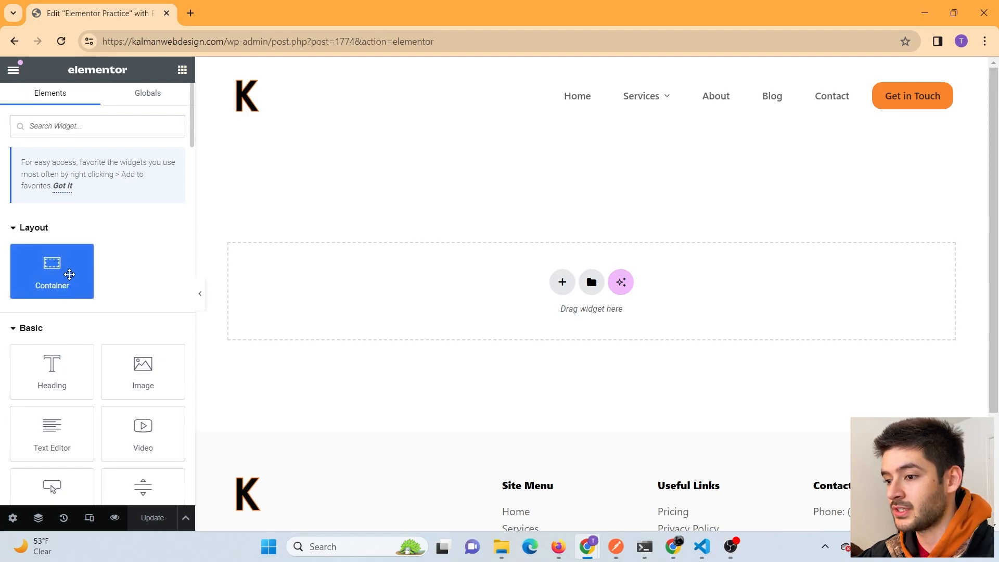
scroll(147, 263, down, 1)
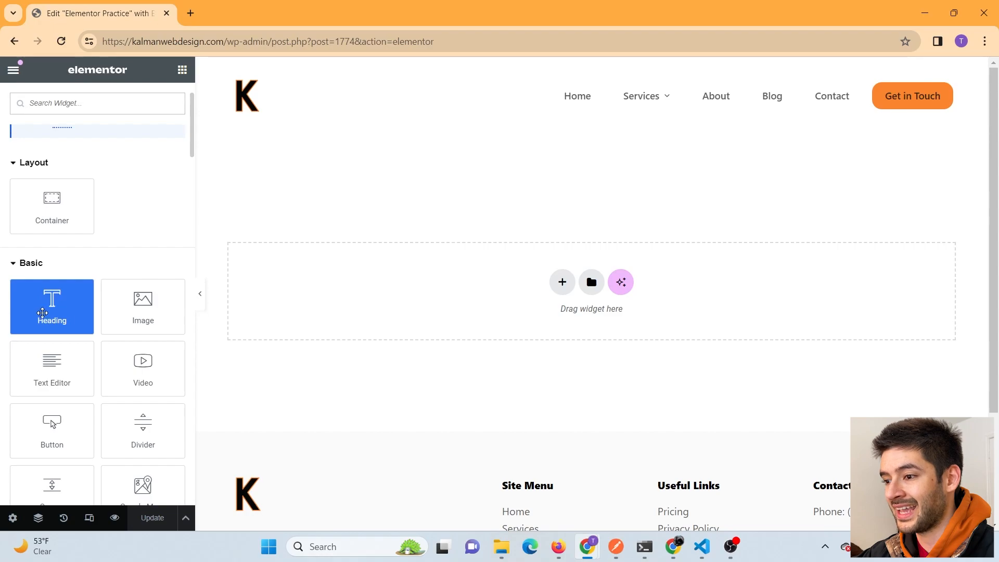
scroll(114, 309, down, 3)
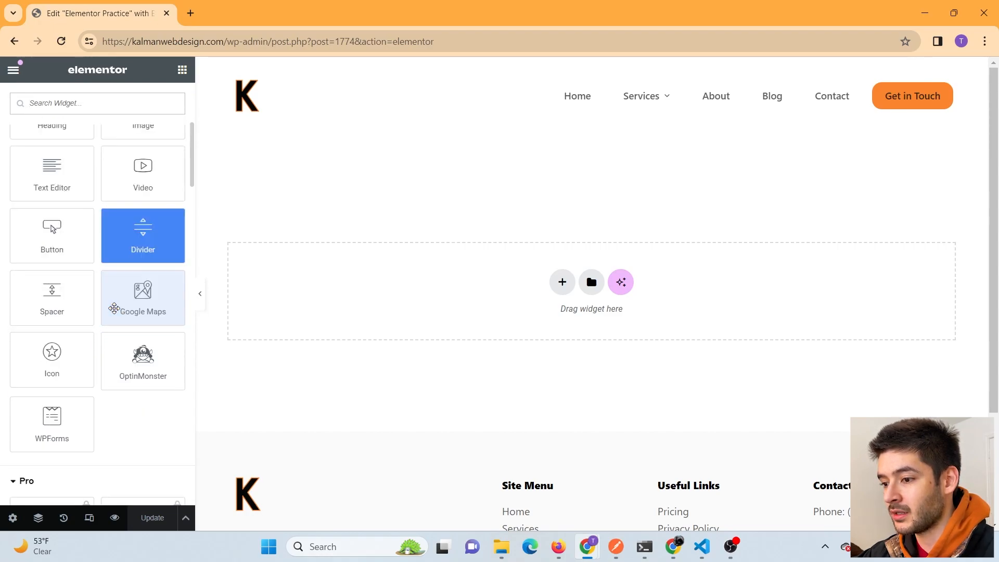
scroll(156, 375, down, 2)
scroll(158, 376, down, 3)
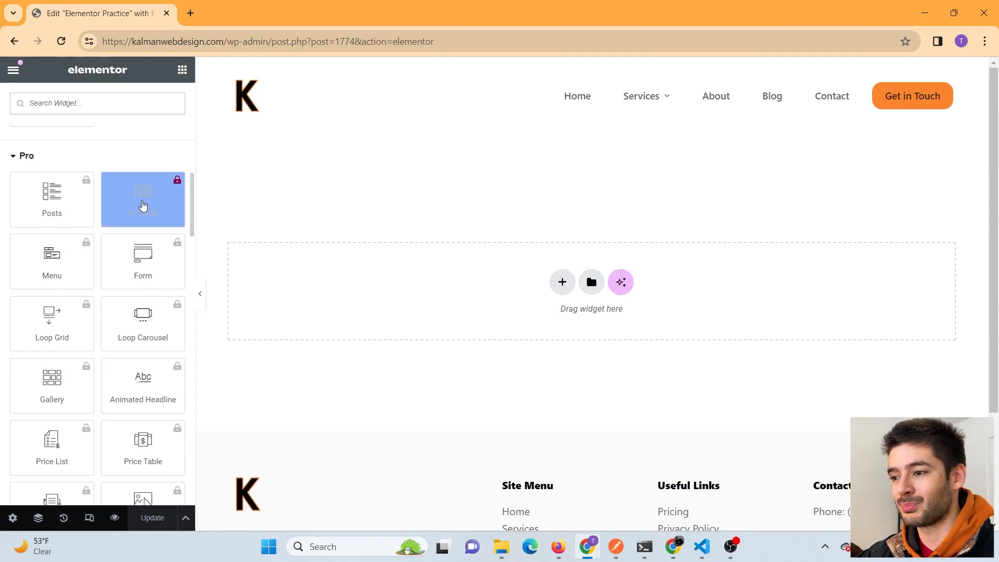
scroll(146, 385, down, 12)
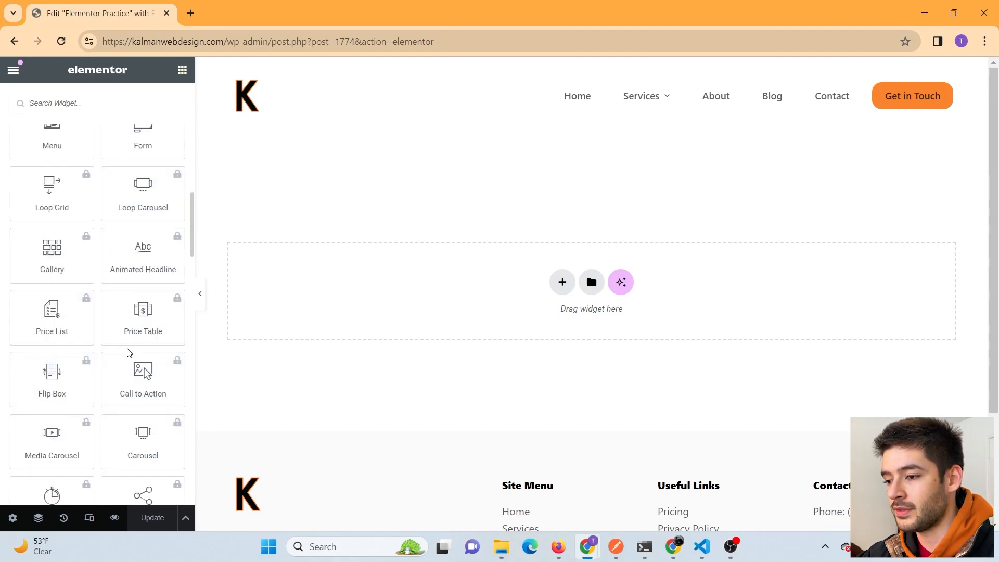
scroll(140, 338, down, 10)
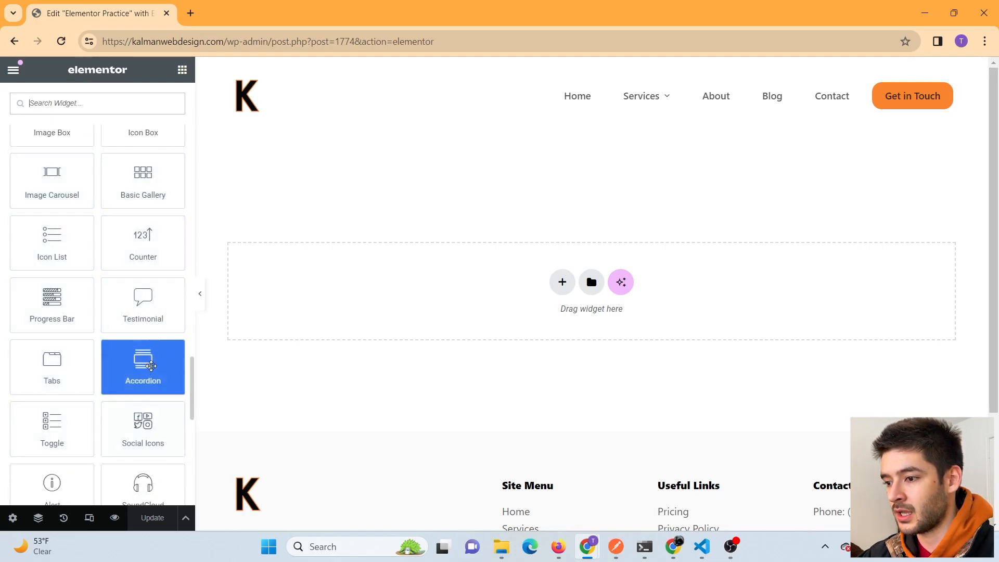
scroll(140, 338, up, 1)
scroll(58, 291, down, 2)
scroll(61, 312, down, 7)
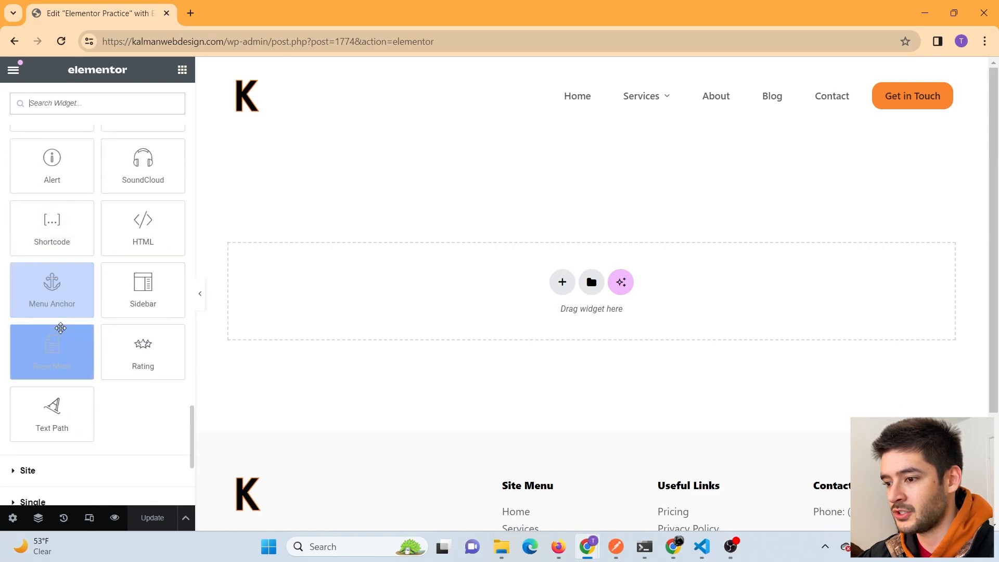
scroll(61, 333, up, 1)
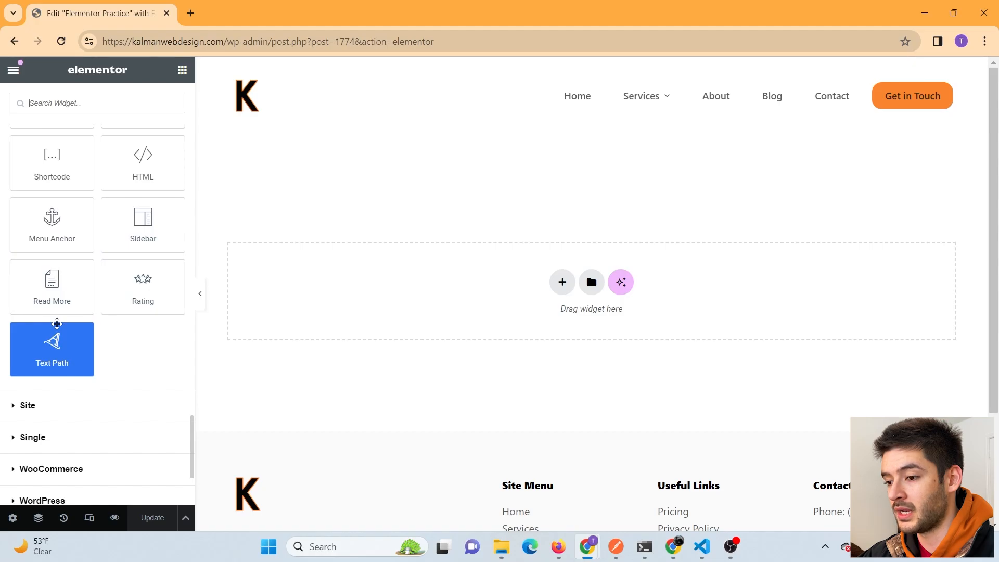
scroll(57, 324, up, 10)
drag(52, 270, 521, 279)
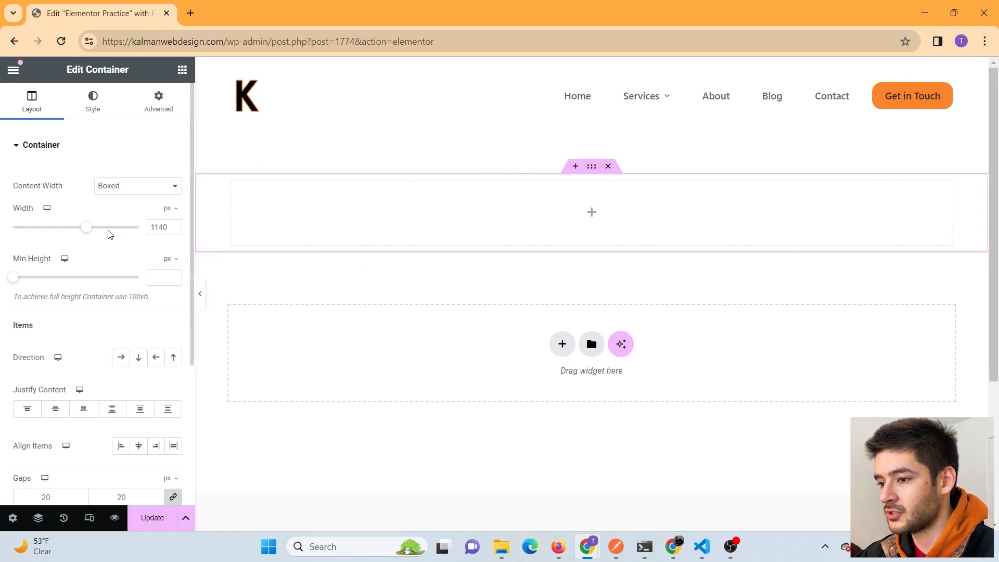
- Set the container's Style > Background Overlay type to Classic after trying Gradient
scroll(93, 248, down, 5)
scroll(93, 255, up, 5)
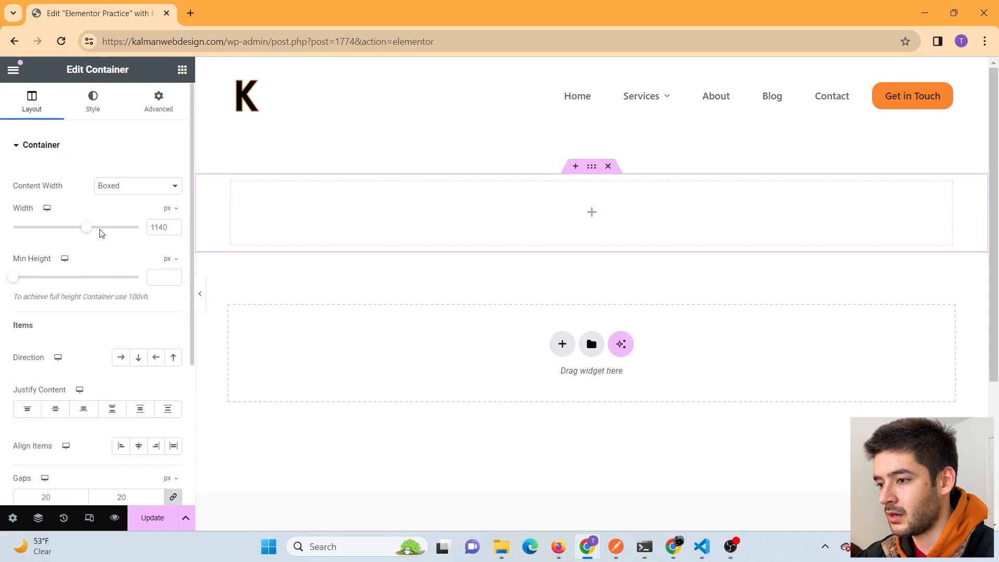
click(98, 111)
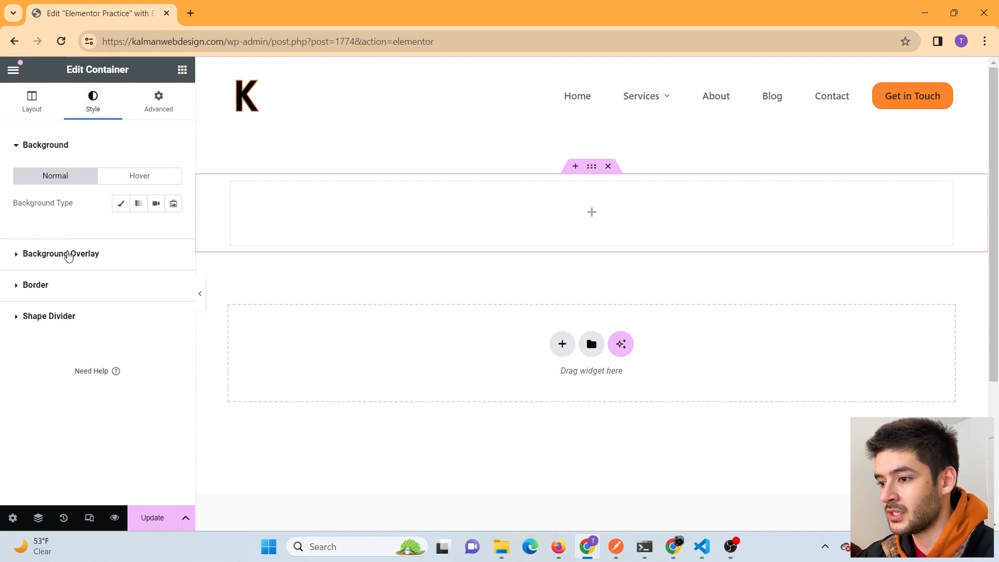
click(68, 256)
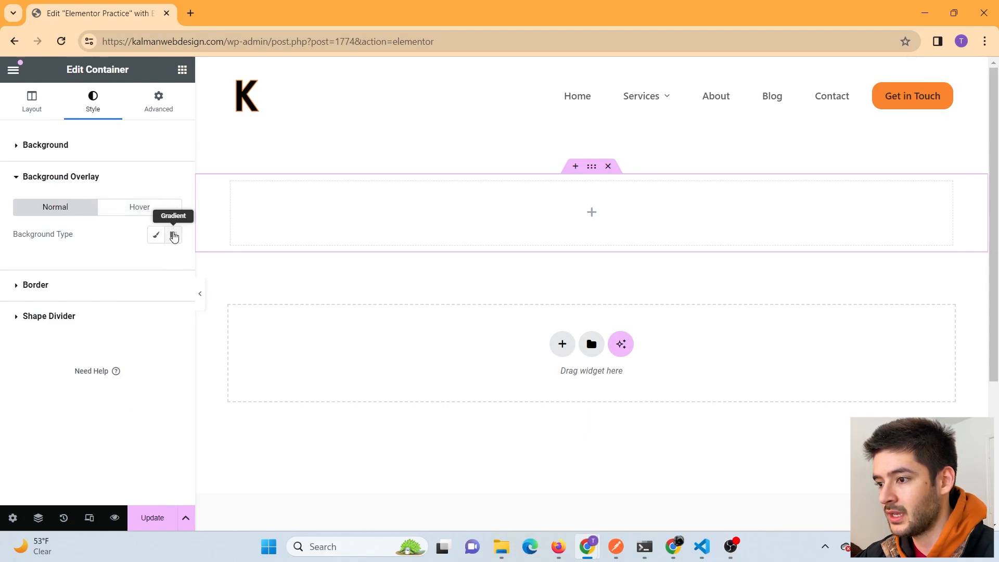
click(174, 235)
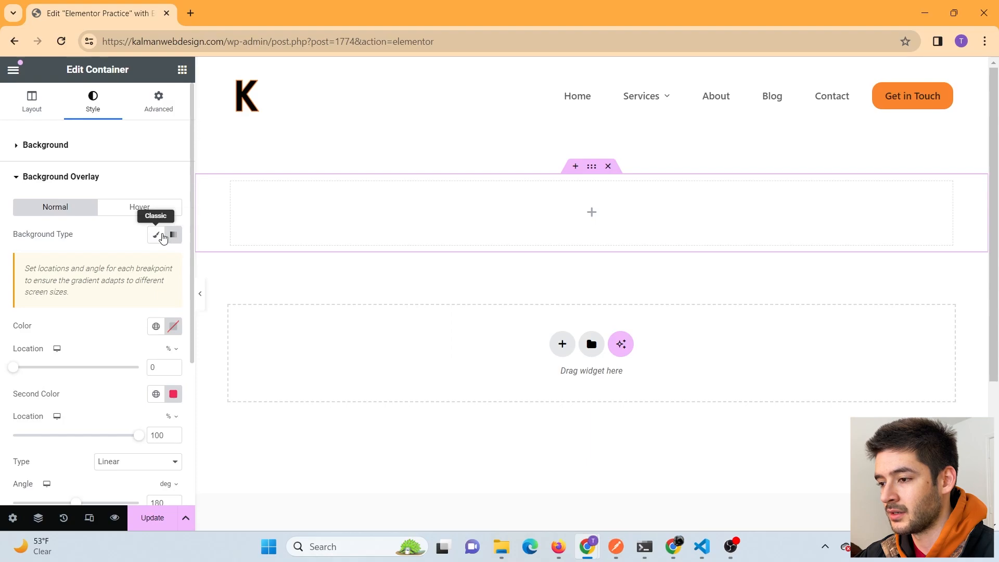
click(156, 235)
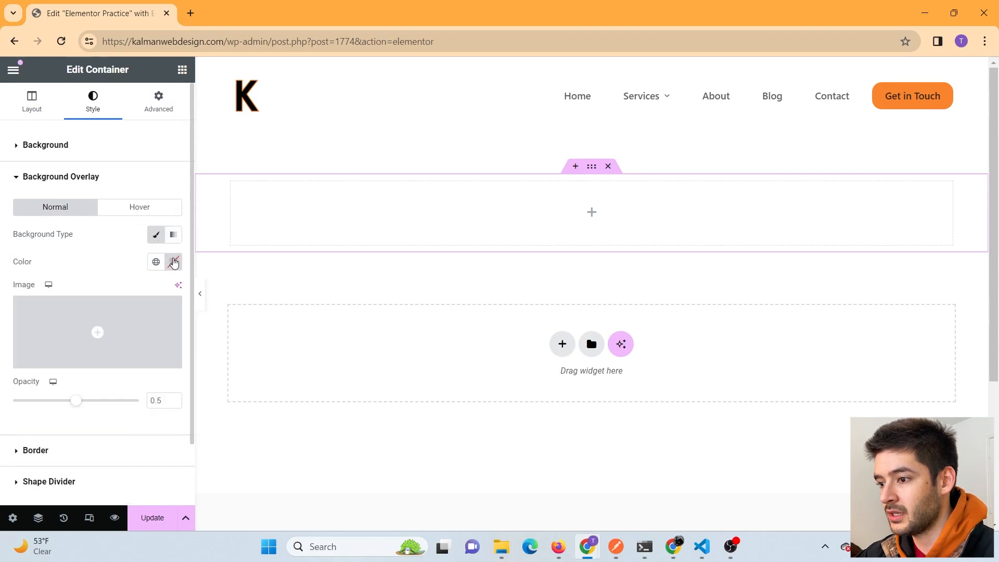
- Choose the overlay colour, settling on bright cyan #00FFEE
click(174, 262)
click(194, 321)
drag(194, 322, 216, 361)
click(124, 420)
drag(126, 419, 173, 419)
key(Escape)
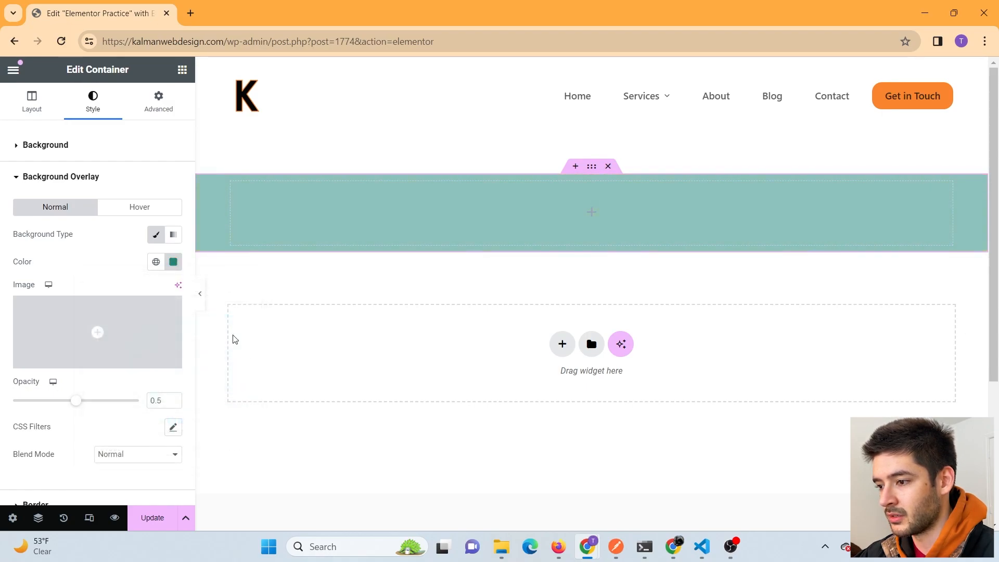
click(174, 262)
drag(225, 358, 249, 314)
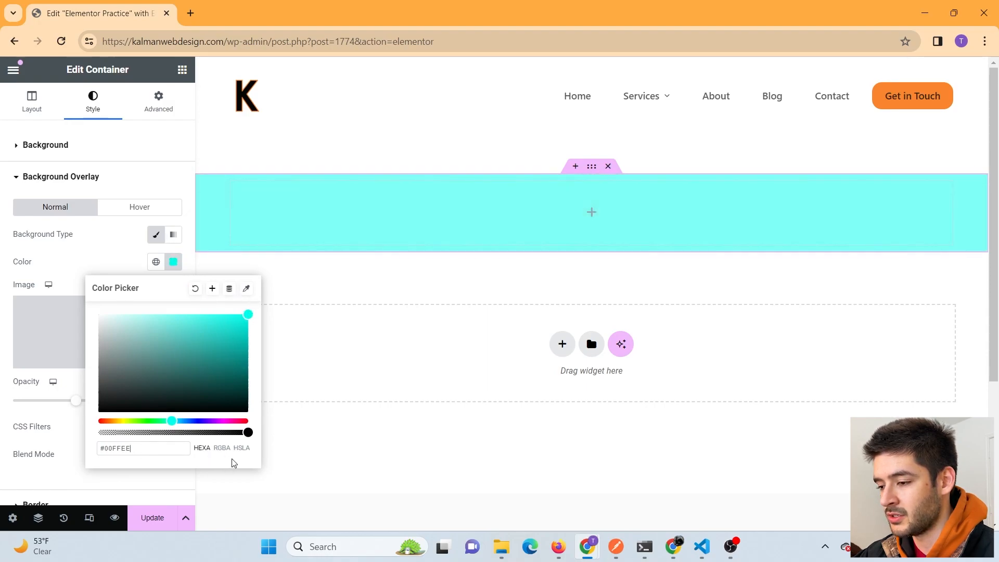
click(110, 238)
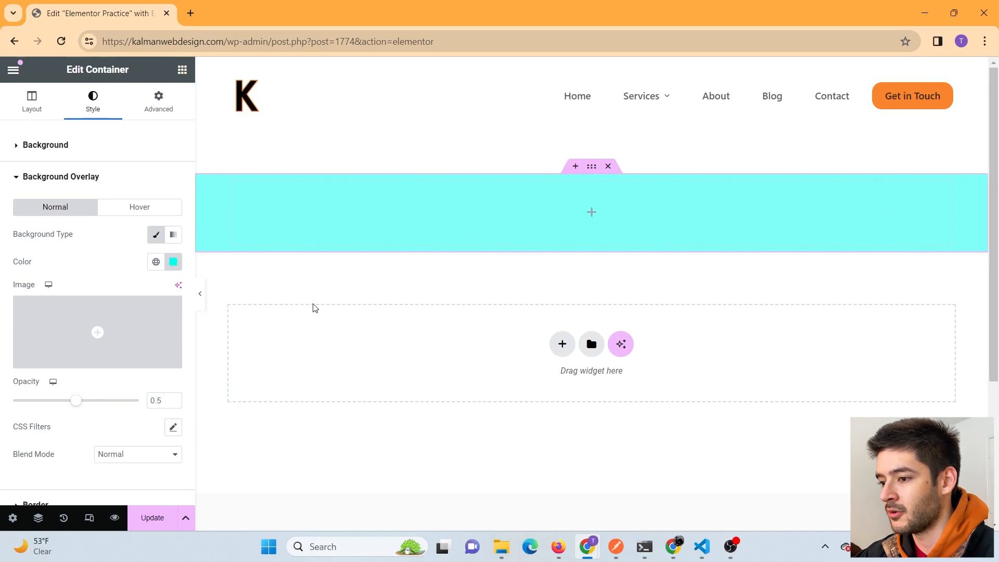
- Drag a Heading widget from the Basic widgets into the cyan container
click(182, 70)
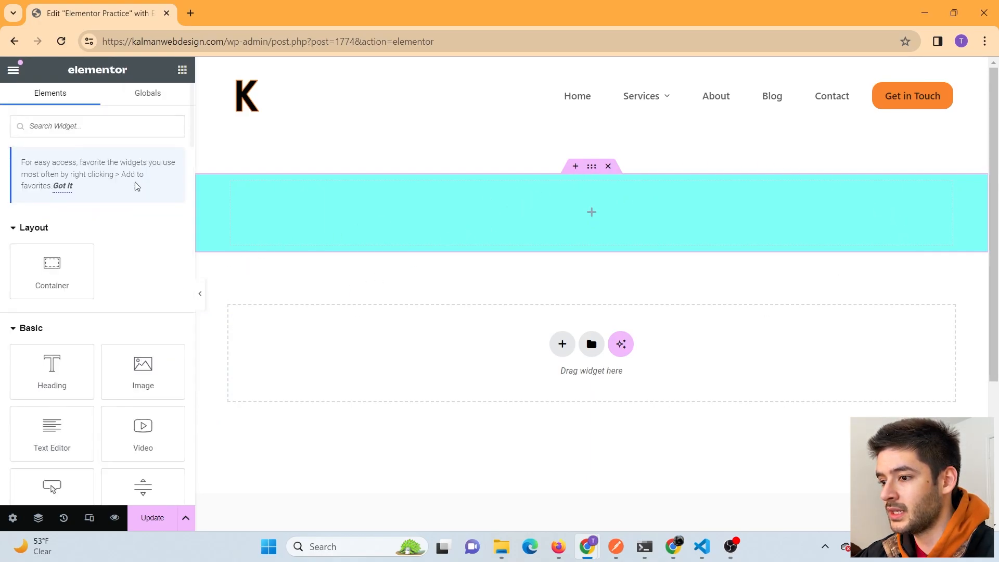
scroll(102, 284, down, 1)
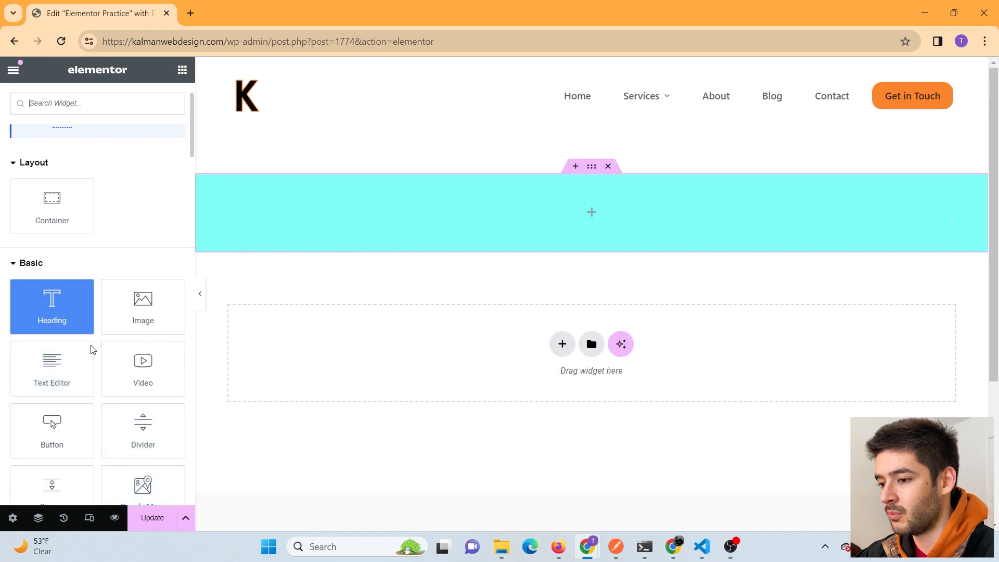
scroll(92, 344, down, 1)
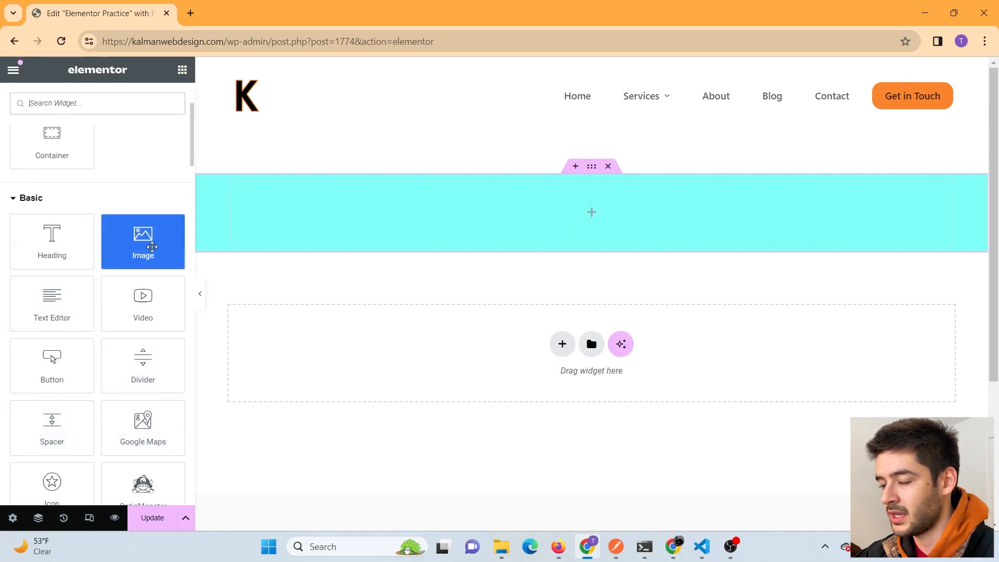
drag(71, 249, 551, 204)
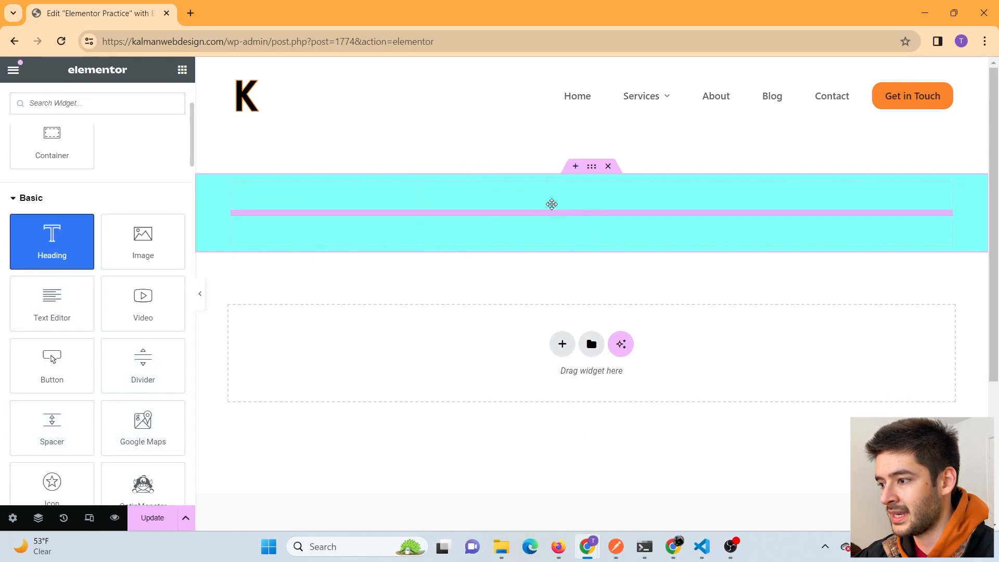
click(558, 198)
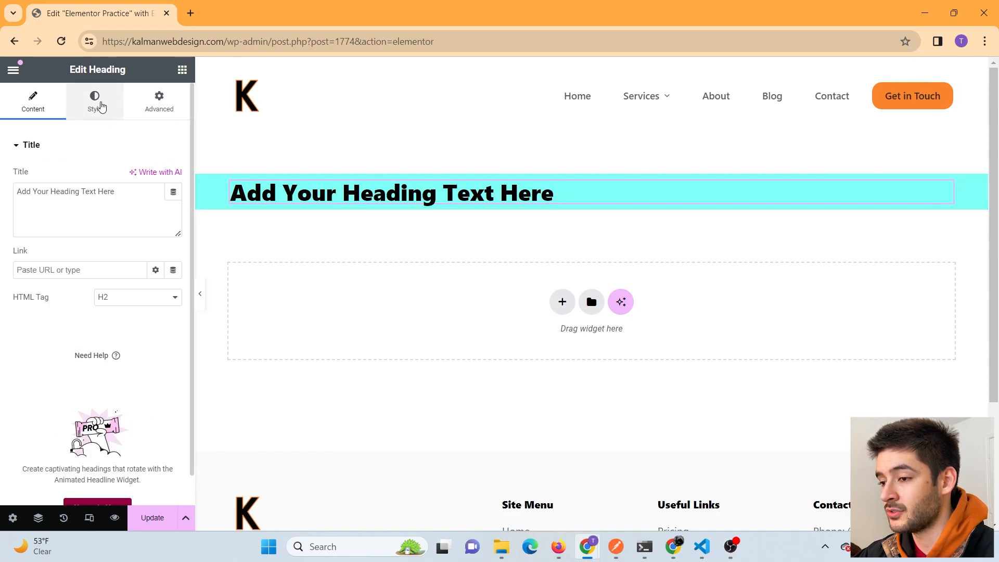
- Center-align the heading and change its title to 'Kalman Web Design'
click(102, 107)
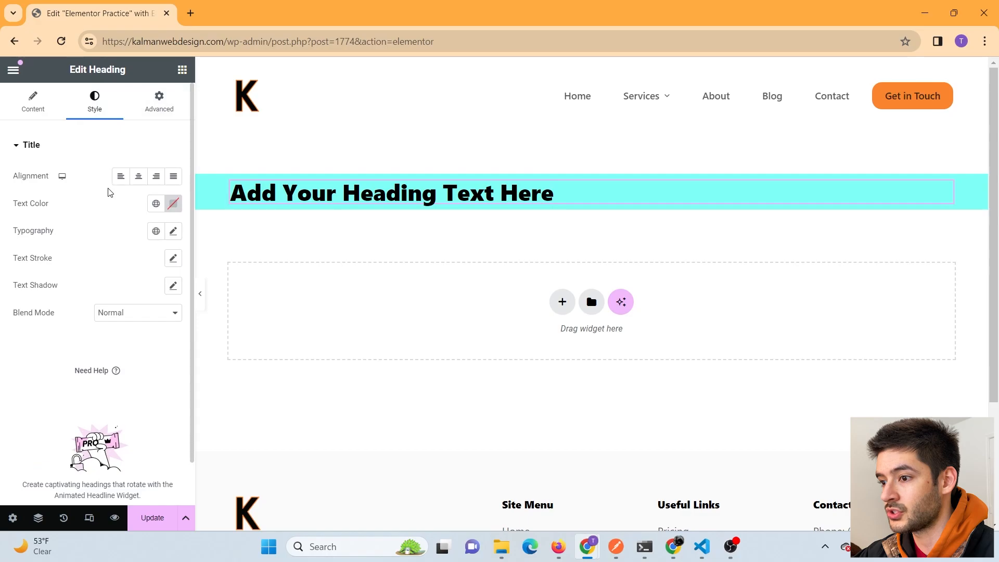
click(140, 178)
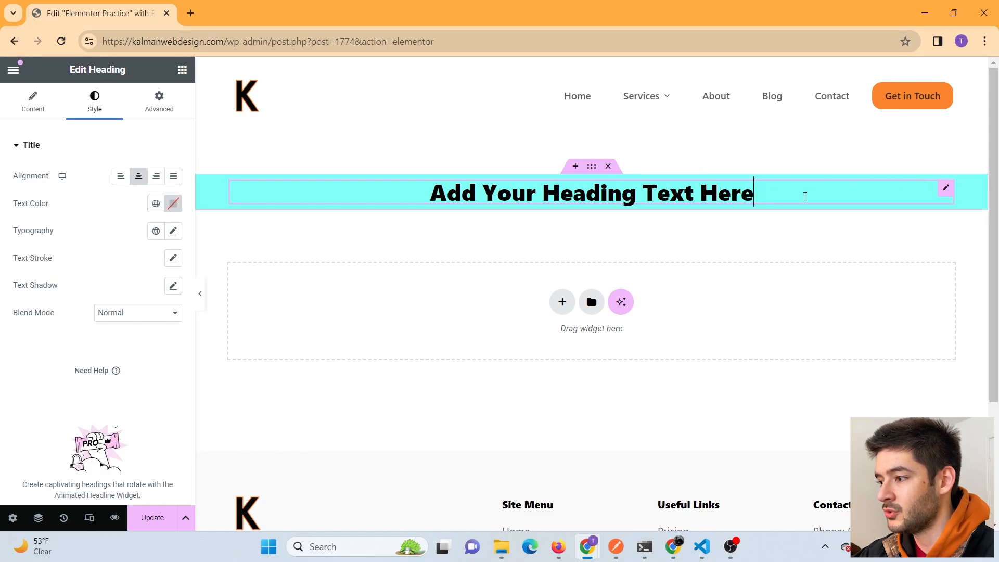
key(BackSpace)
key(BackSpace)
key(BackSpace)
key(BackSpace)
key(BackSpace)
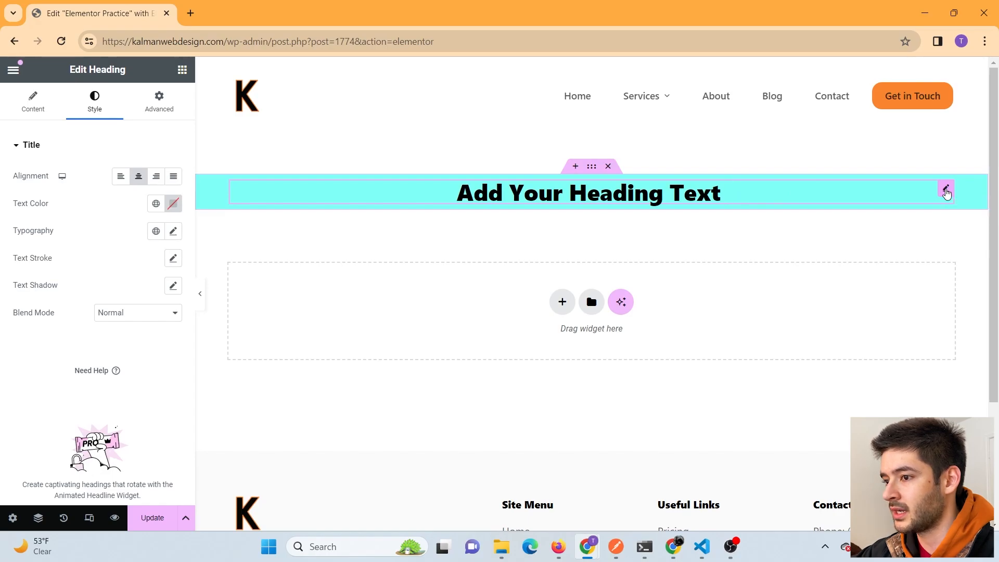
click(34, 102)
drag(101, 191, 8, 195)
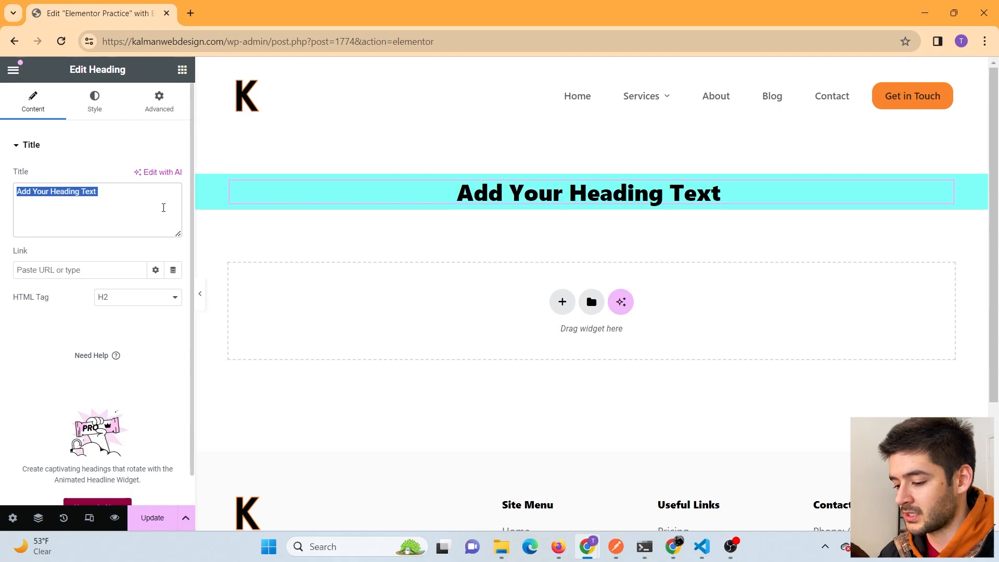
text(Kalman Web Design)
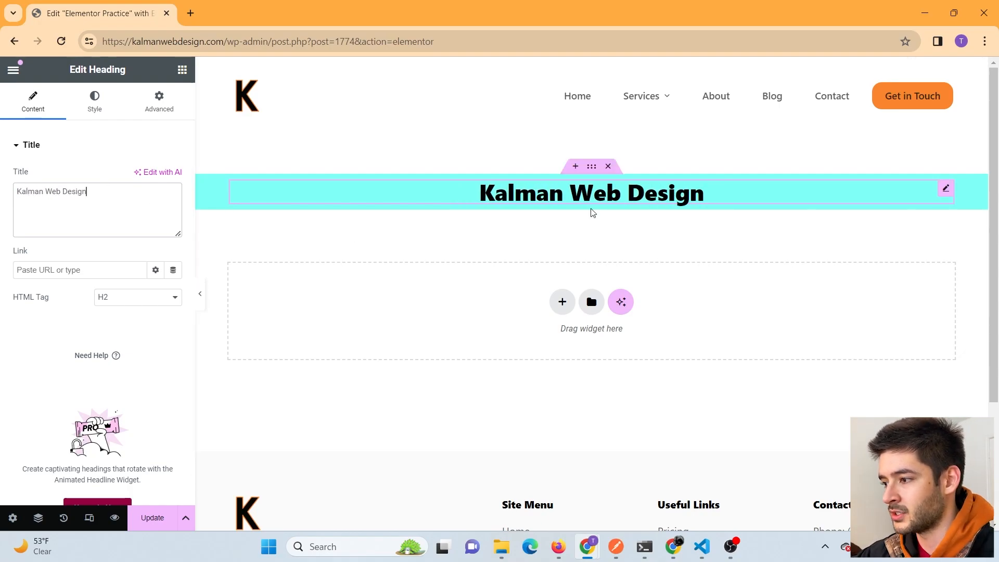
click(91, 111)
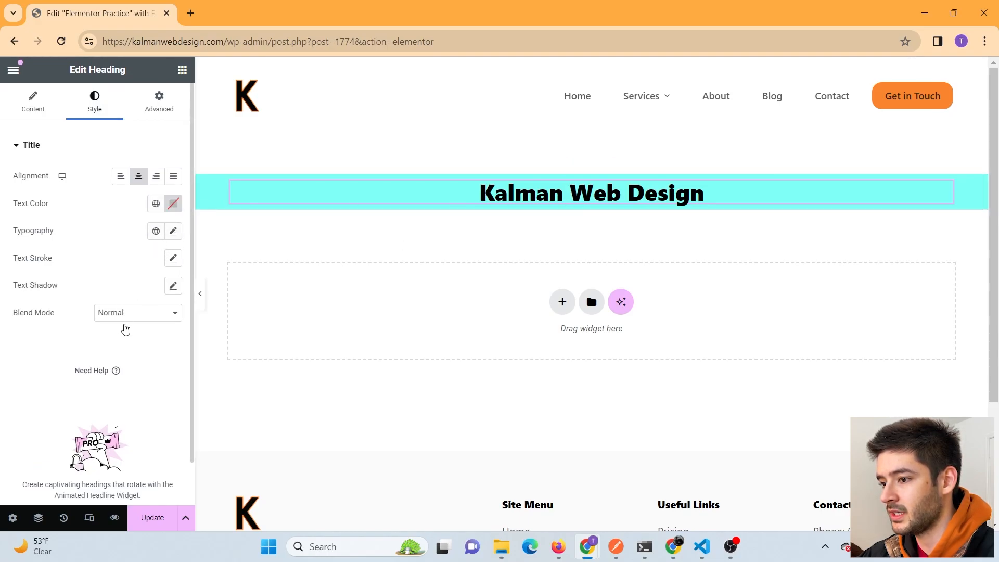
- Under Advanced > Motion Effects, set Entrance Animation to Fade In Down with Slow duration
click(160, 112)
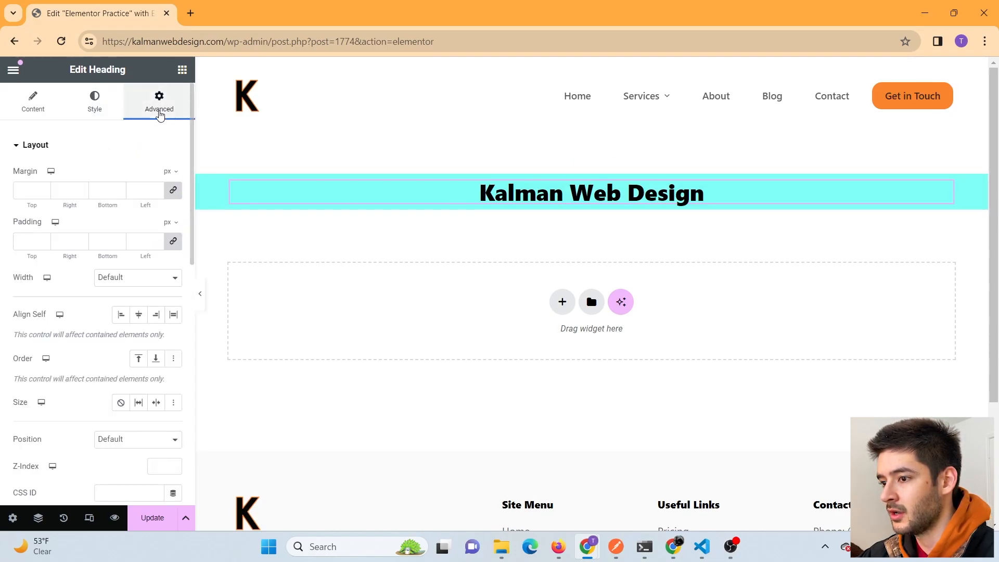
scroll(156, 230, down, 6)
click(69, 281)
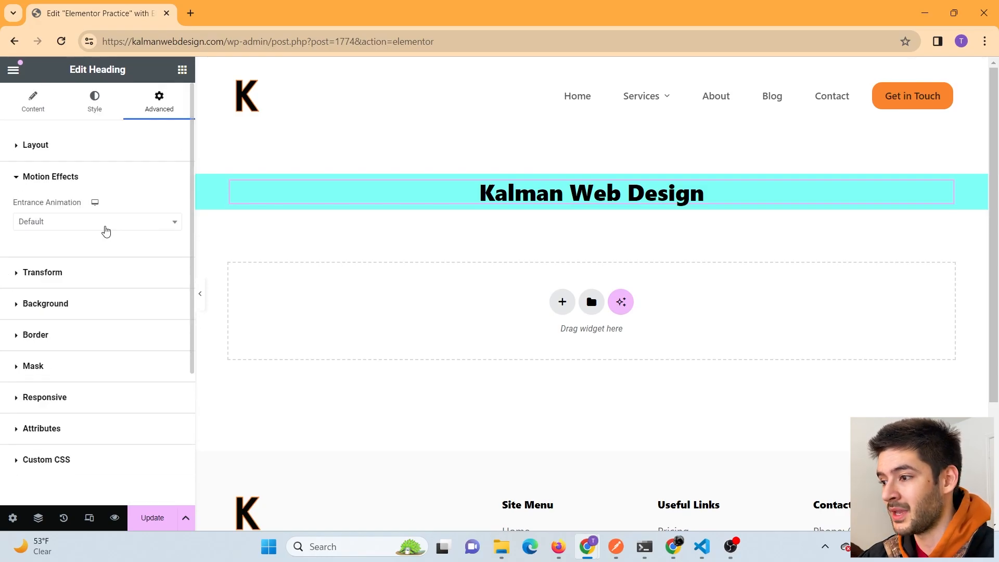
click(107, 224)
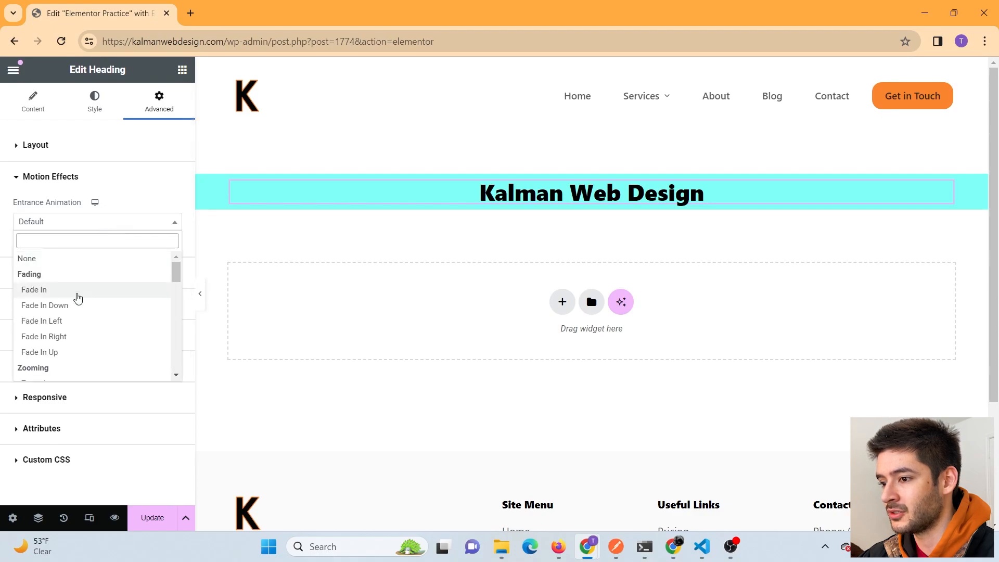
click(69, 309)
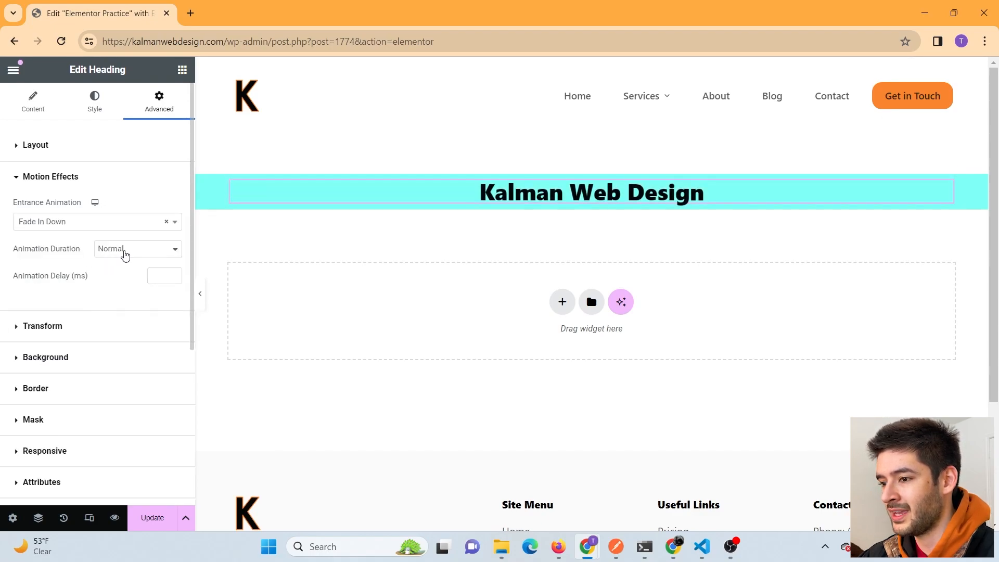
click(151, 251)
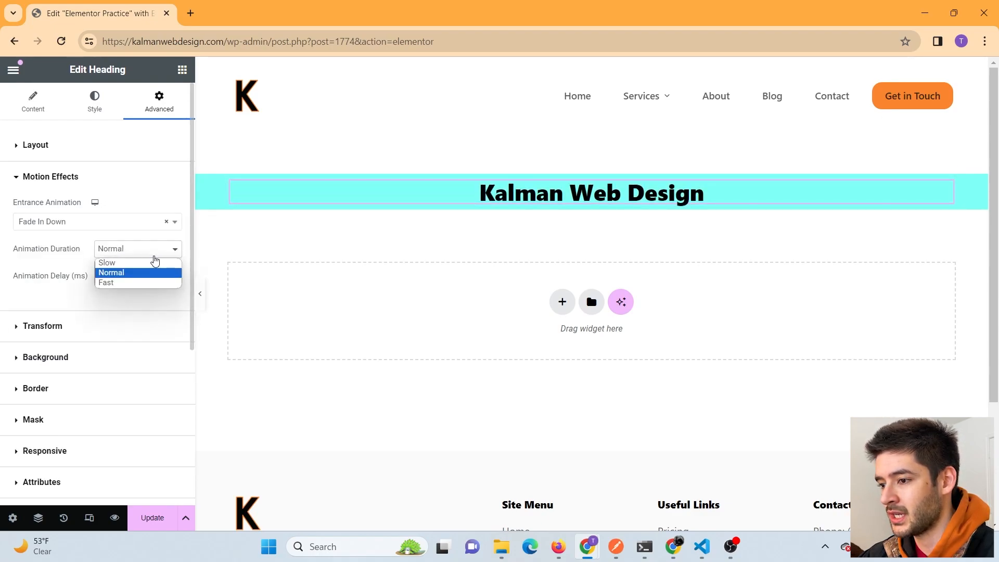
click(148, 265)
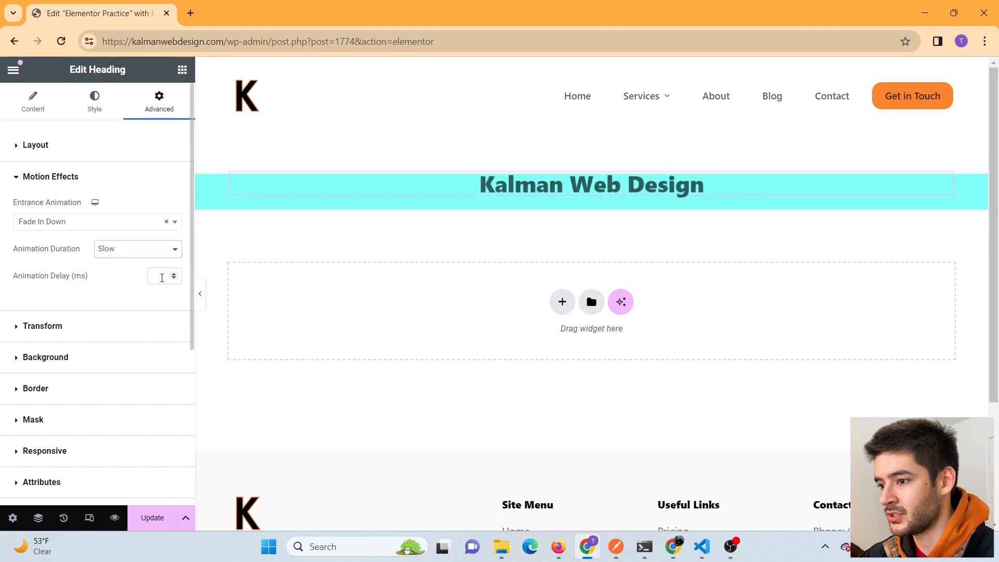
click(67, 279)
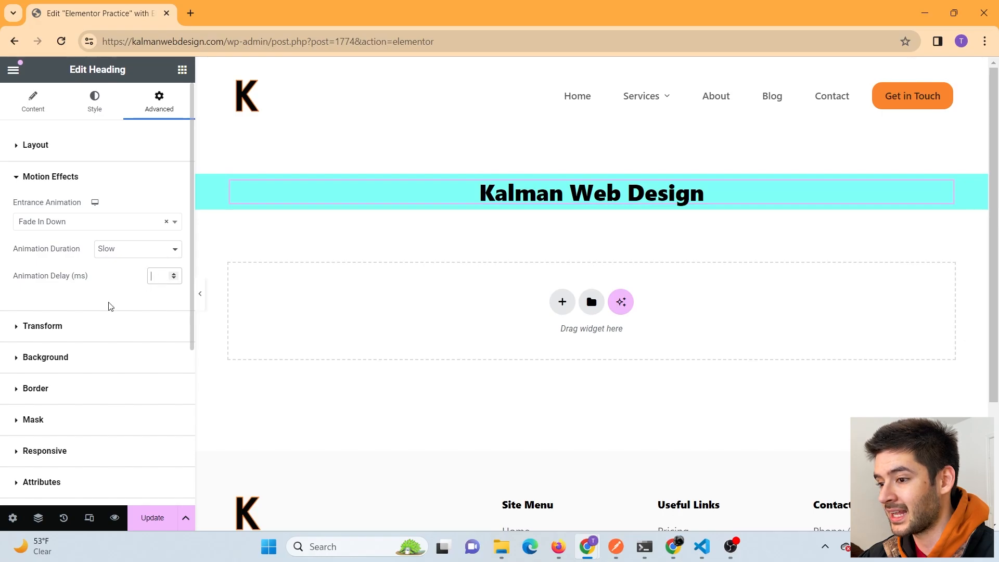
scroll(111, 314, down, 2)
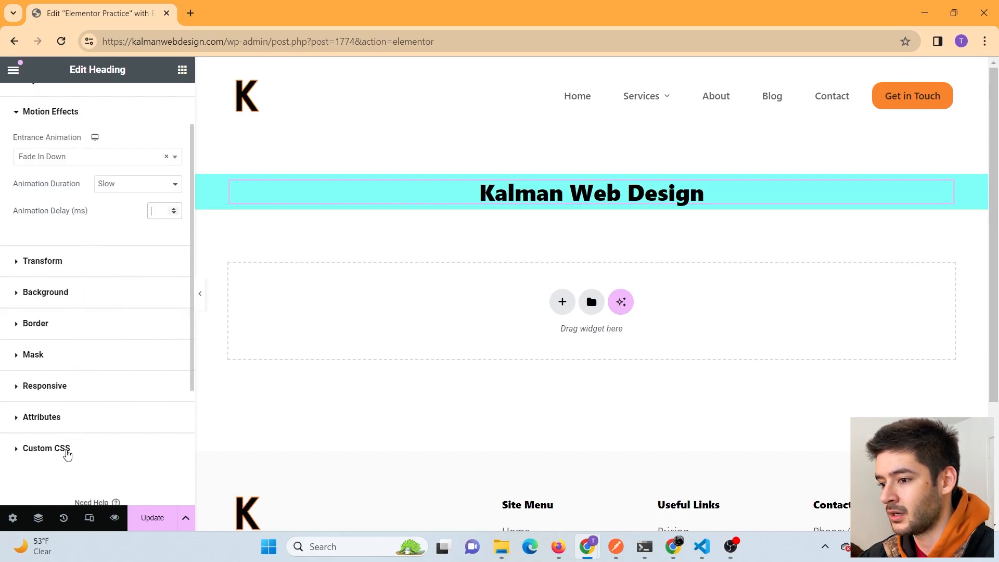
scroll(65, 451, up, 2)
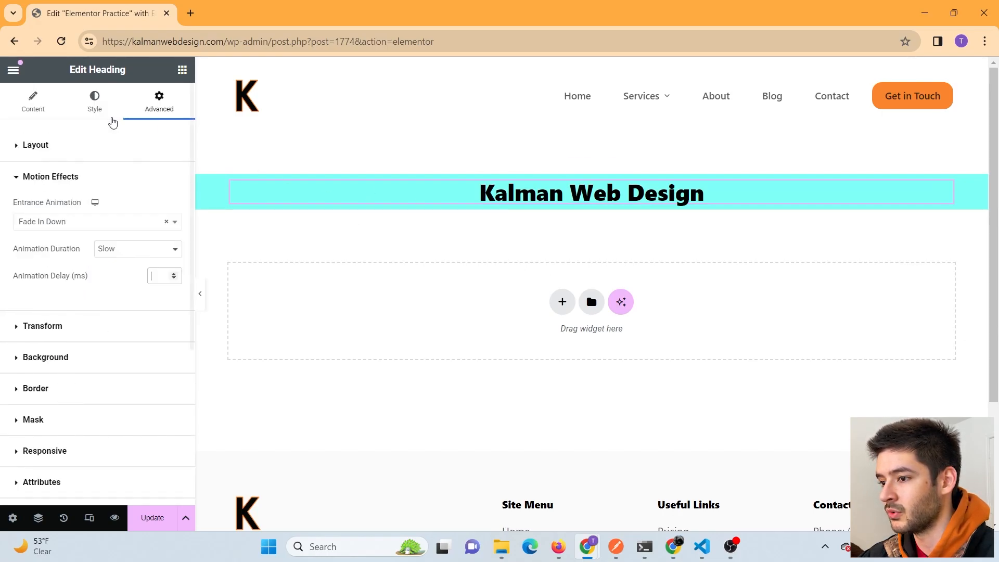
- Add an Image widget below the heading
click(184, 75)
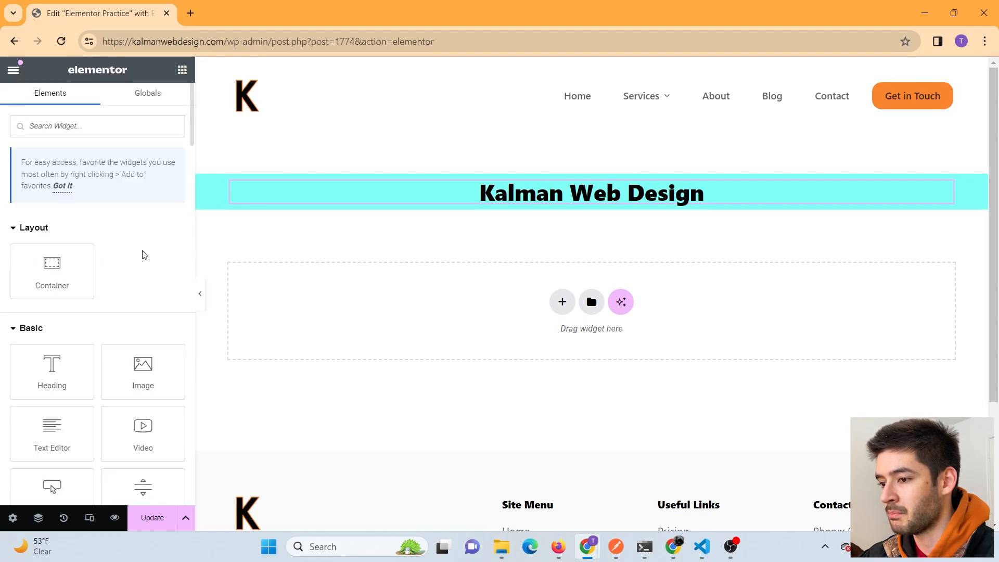
scroll(140, 252, down, 2)
drag(142, 304, 549, 209)
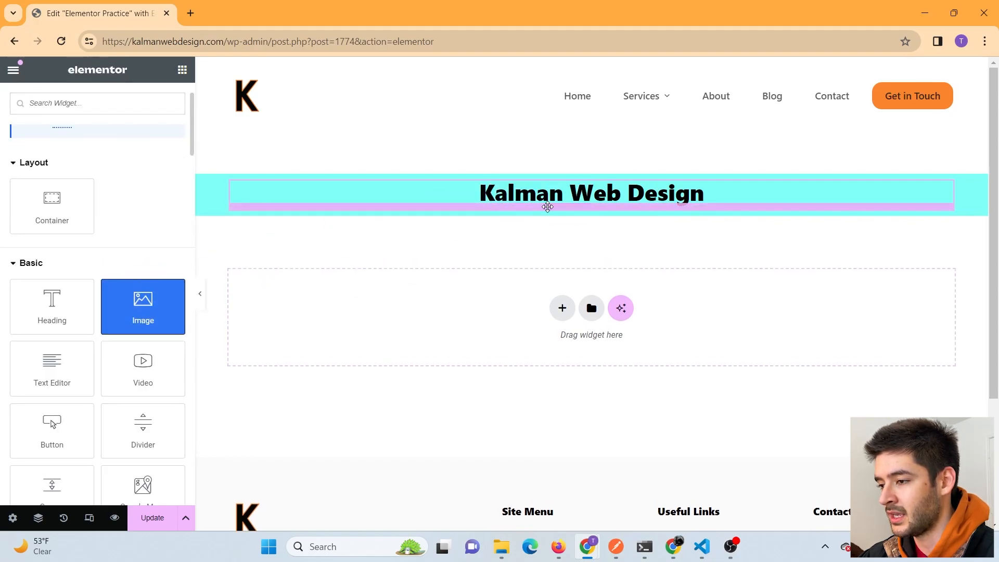
click(131, 274)
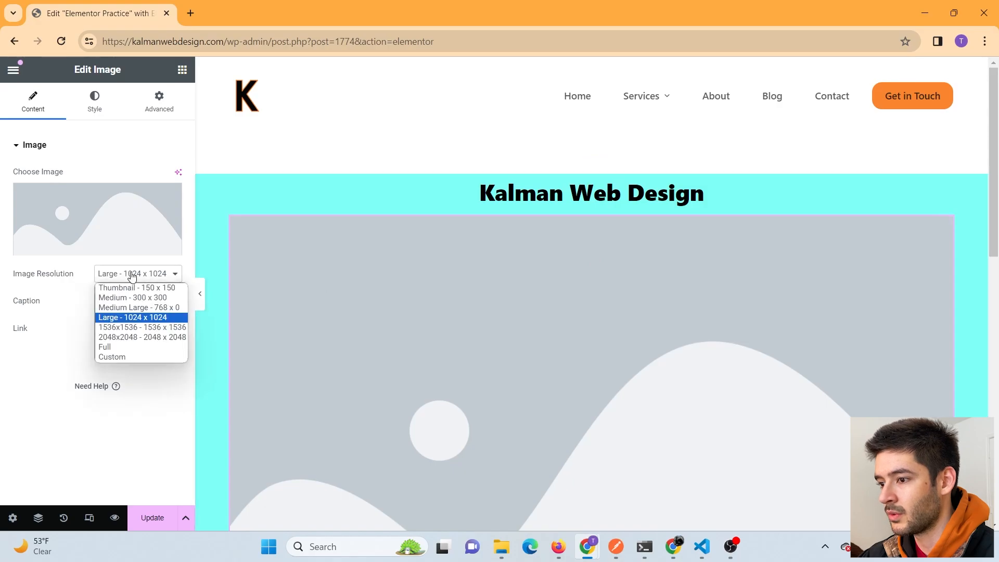
click(134, 297)
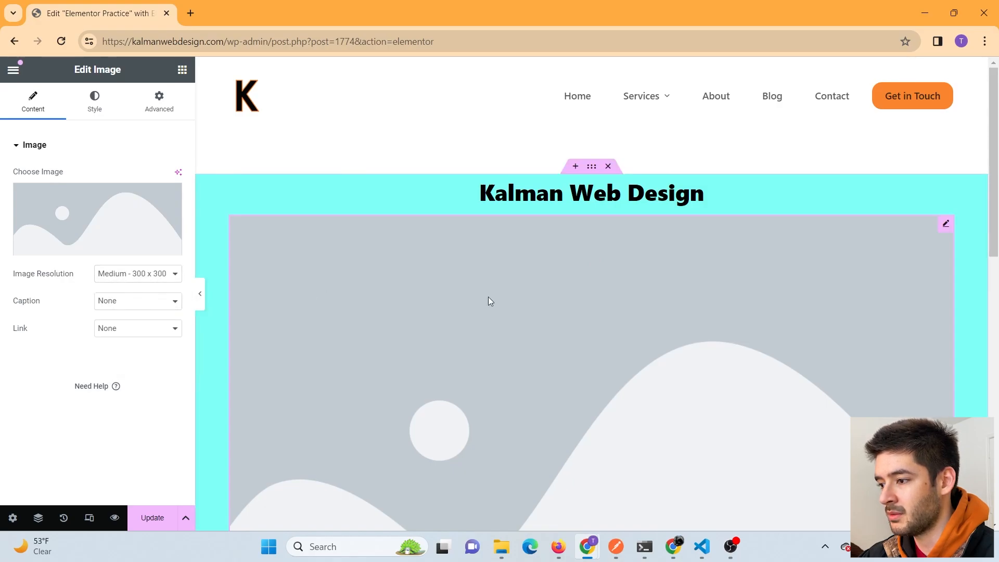
- Insert the dark code photo and set its resolution to Medium Large - 768
click(74, 201)
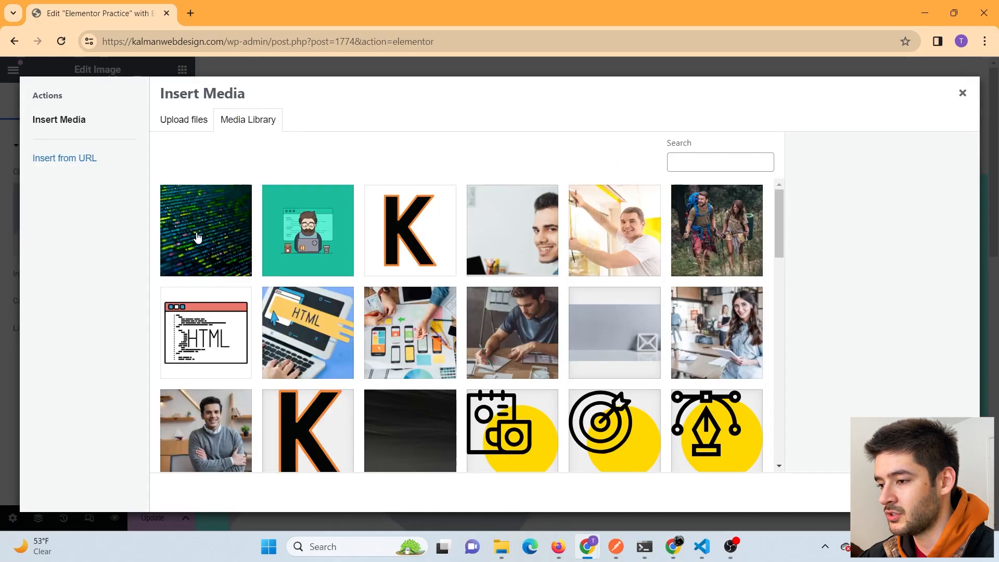
click(197, 236)
click(948, 492)
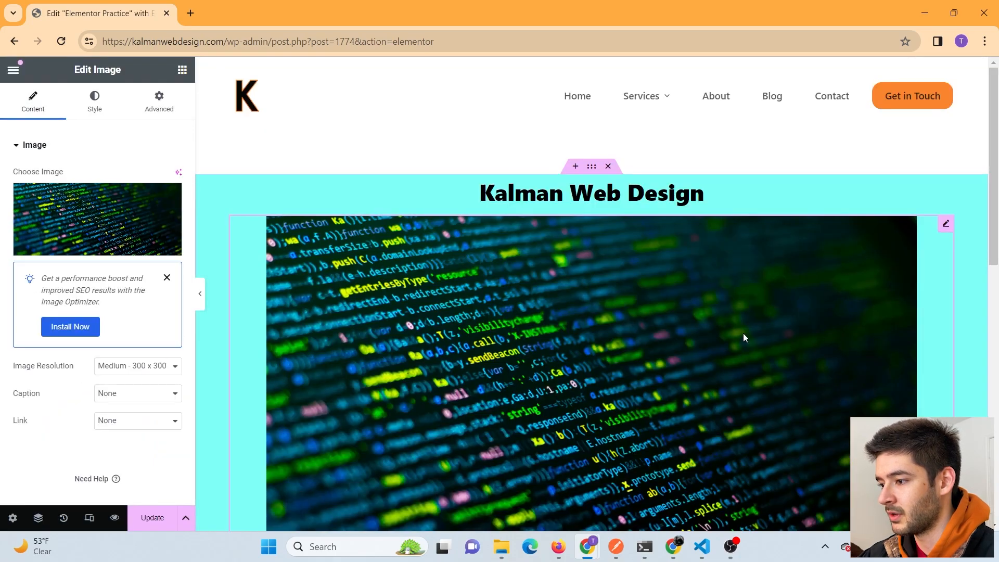
scroll(111, 297, down, 1)
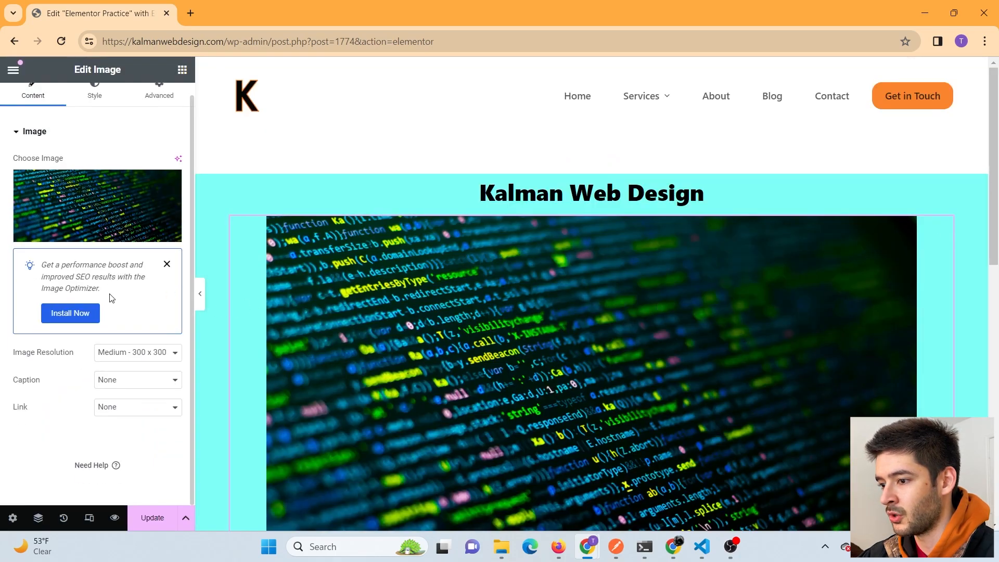
click(145, 353)
click(146, 370)
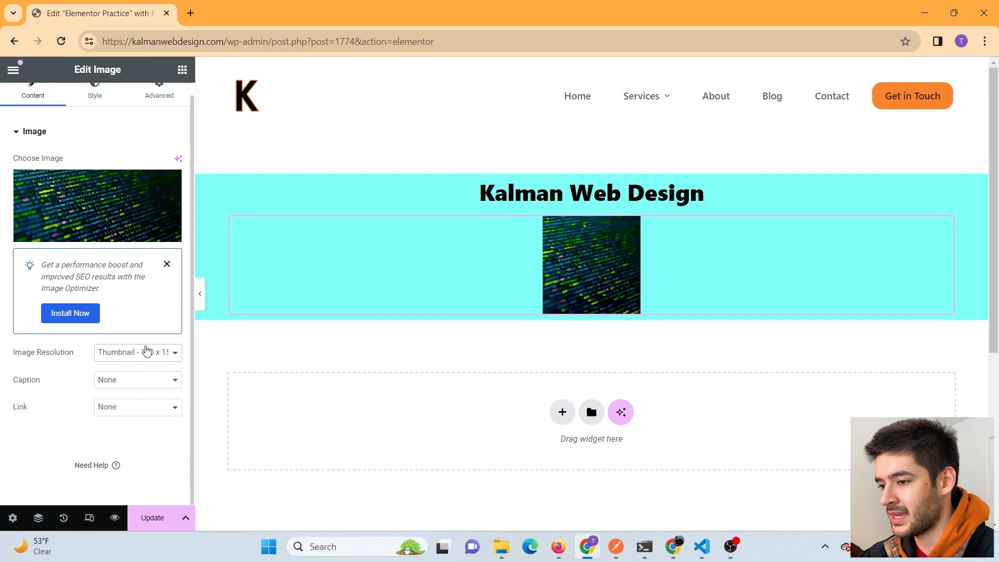
click(144, 352)
click(138, 385)
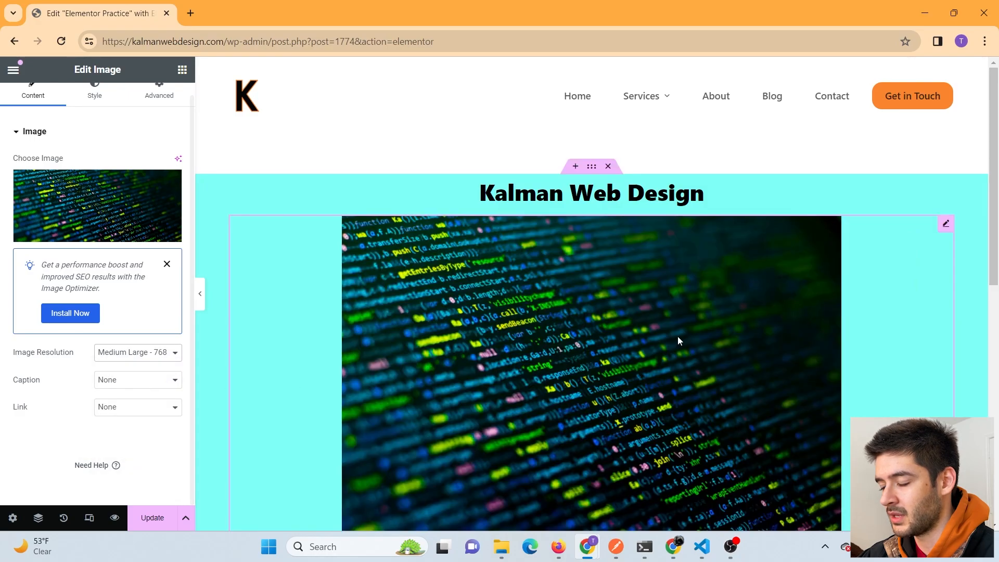
- Keep the image caption at None and bring up the link options
scroll(679, 337, down, 4)
scroll(679, 336, up, 4)
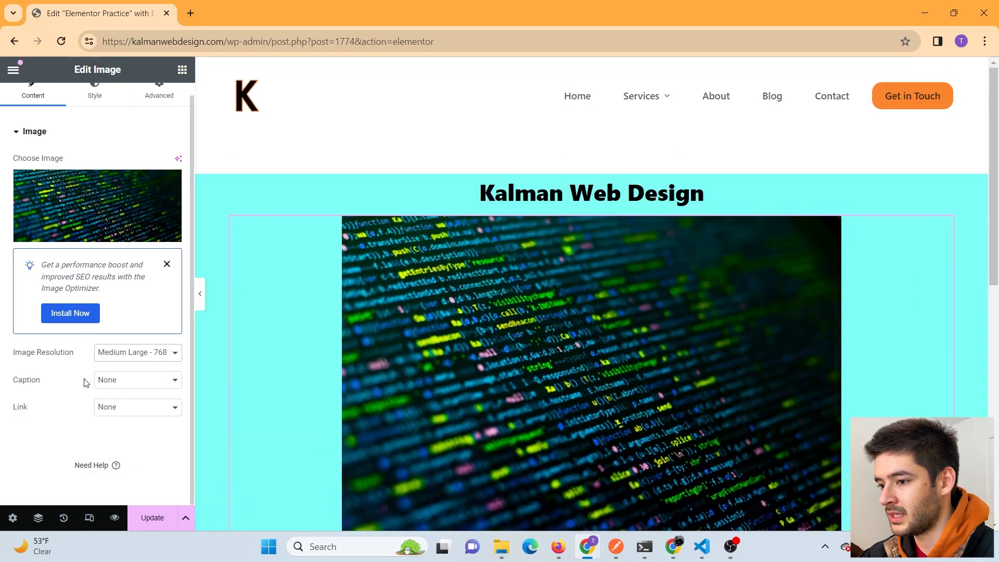
click(105, 380)
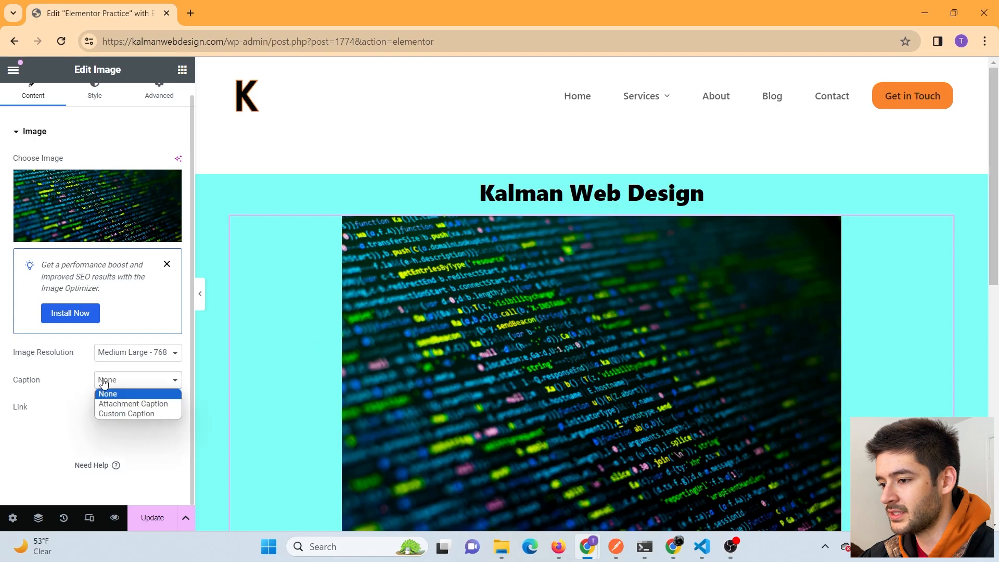
click(67, 415)
click(129, 406)
- Give the image a 30 px border radius
click(51, 427)
scroll(86, 370, up, 1)
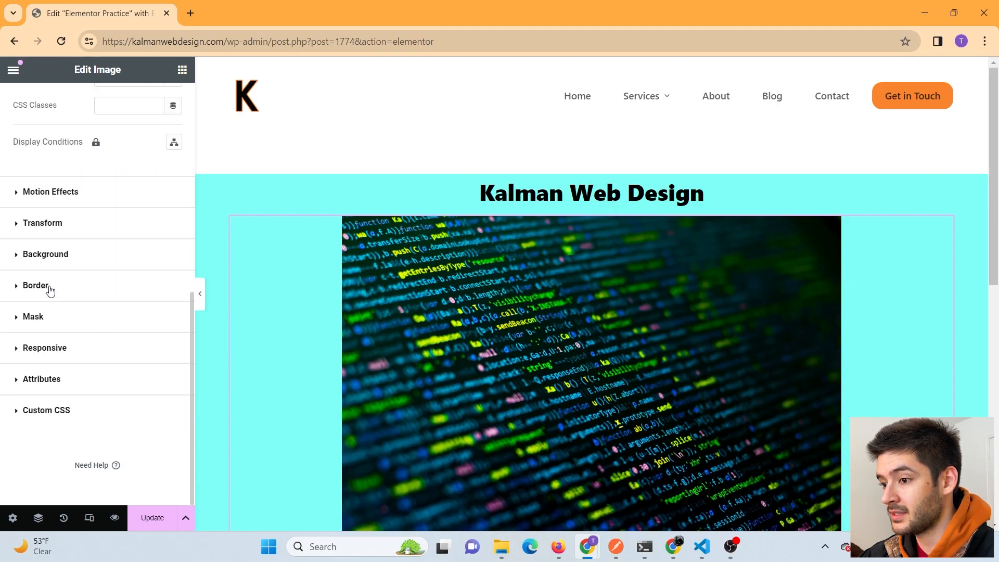
click(49, 286)
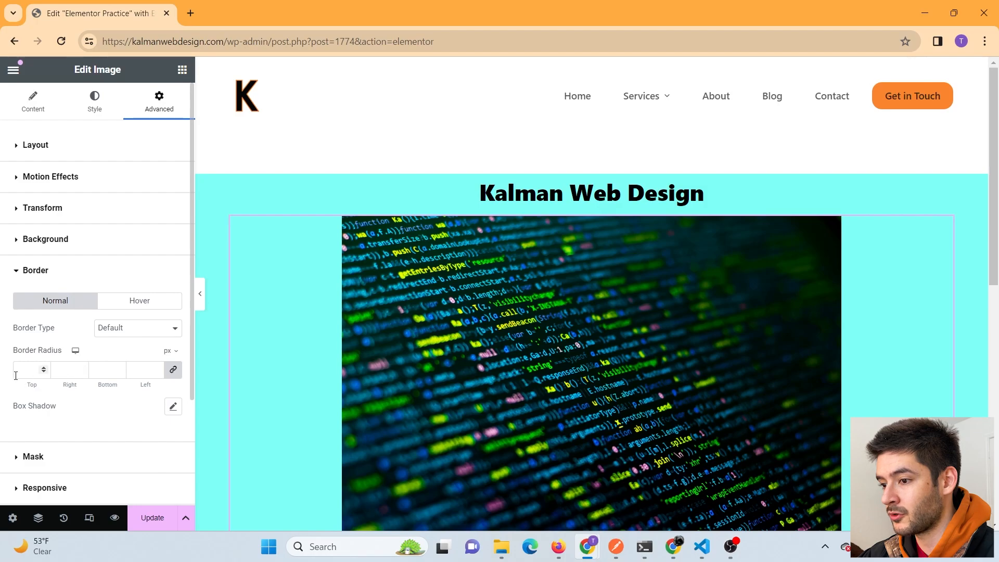
text(100)
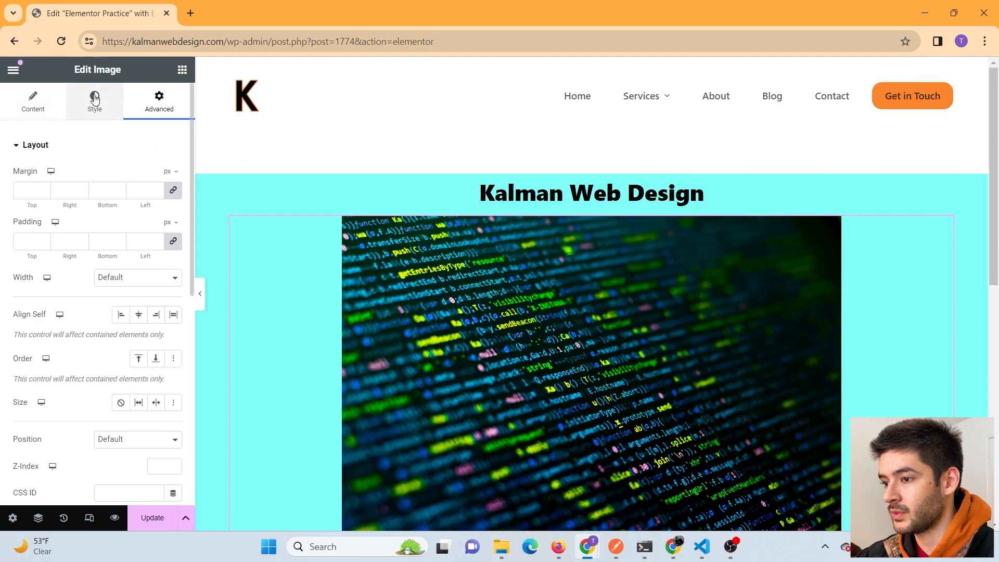
click(94, 102)
scroll(120, 374, down, 1)
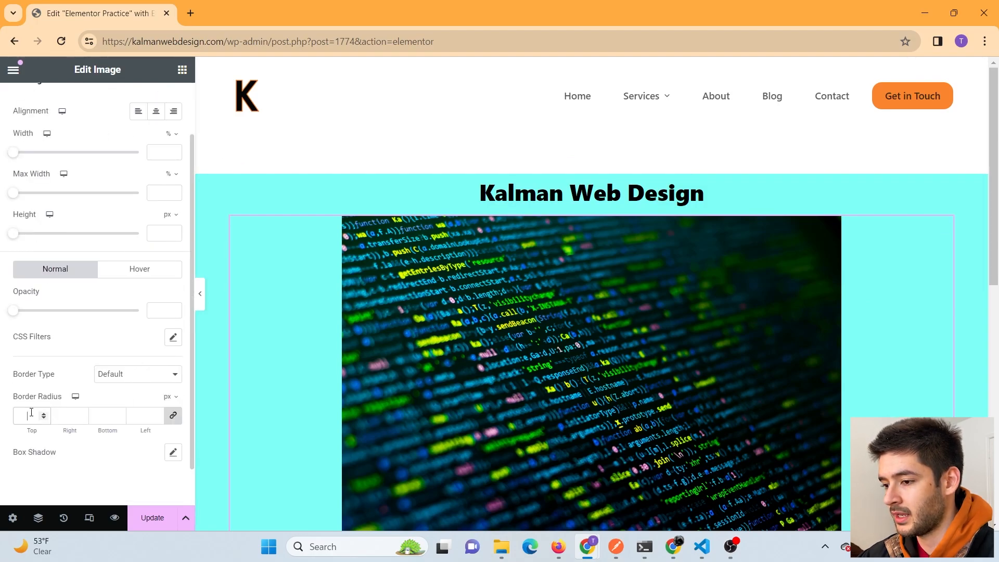
text(30)
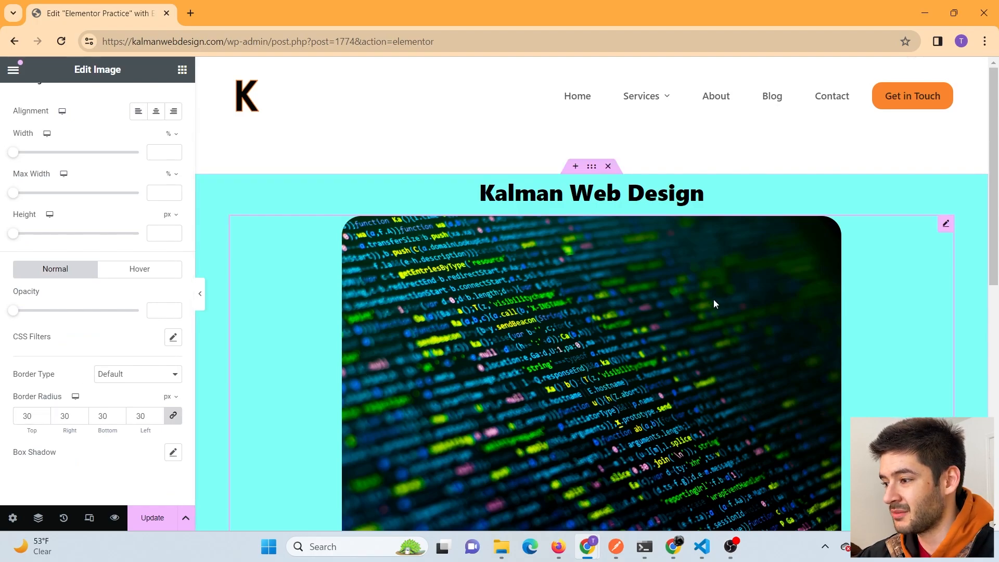
scroll(153, 156, up, 1)
- Rotate the image to 57° under Advanced > Transform
click(159, 100)
scroll(120, 321, down, 5)
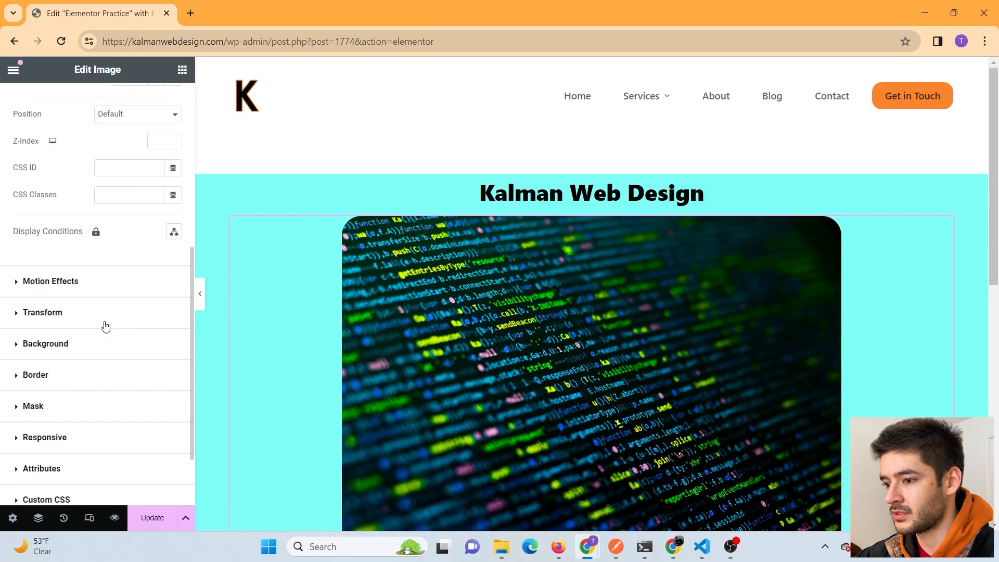
click(56, 313)
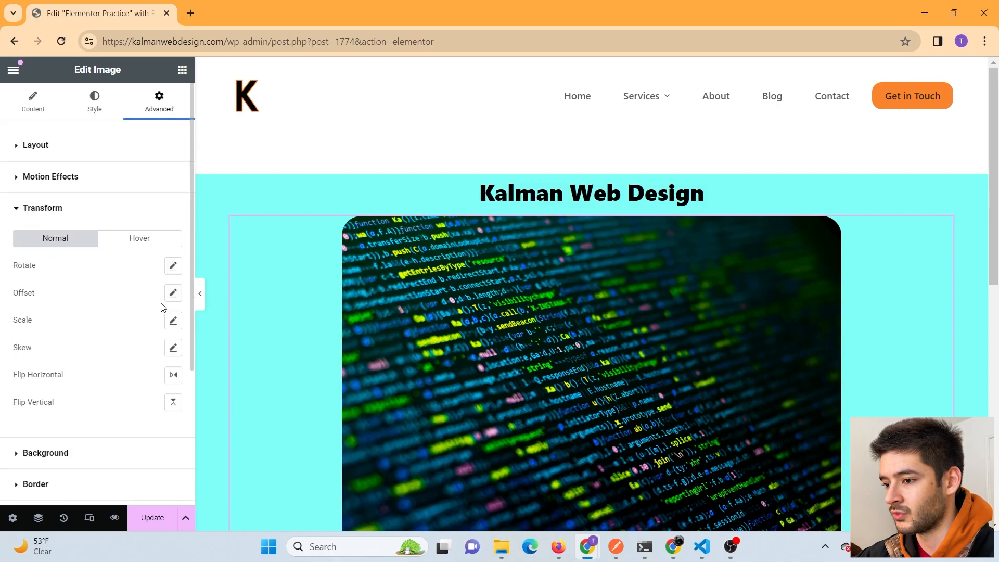
click(173, 266)
mouse_move(76, 315)
mouse_down()
mouse_move(125, 314)
mouse_move(103, 314)
mouse_up()
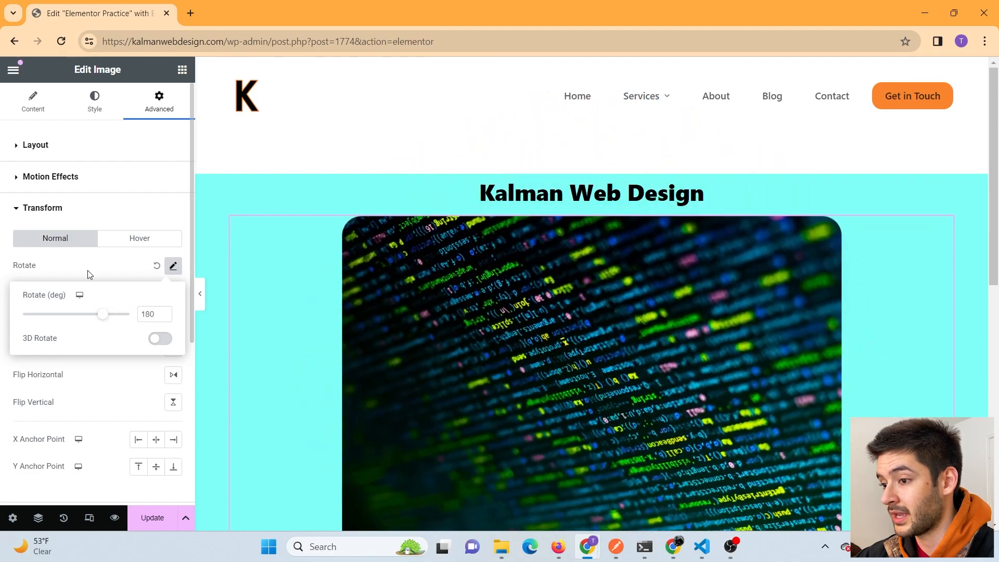
- Apply the 180° rotation and save the page with Update
click(90, 268)
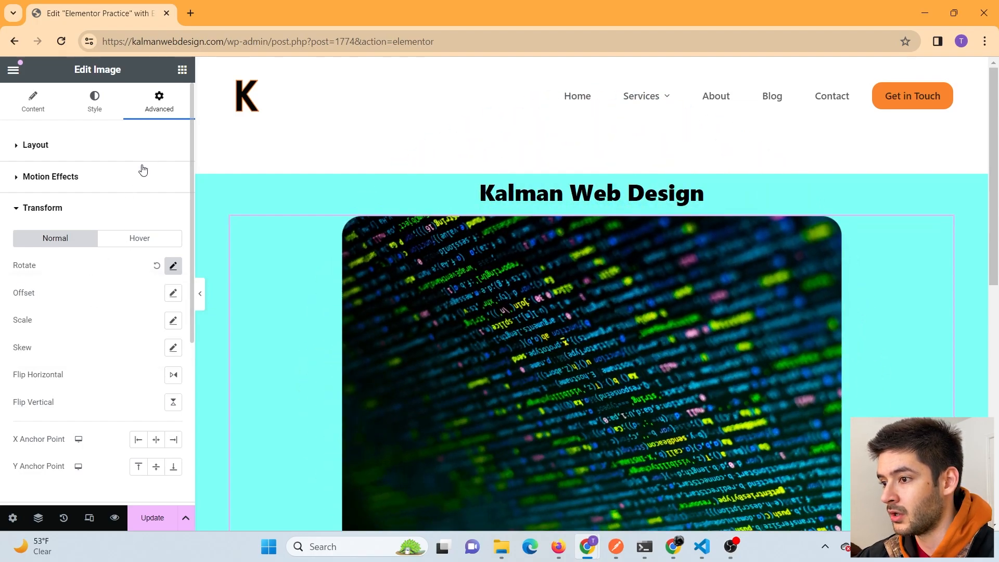
click(146, 519)
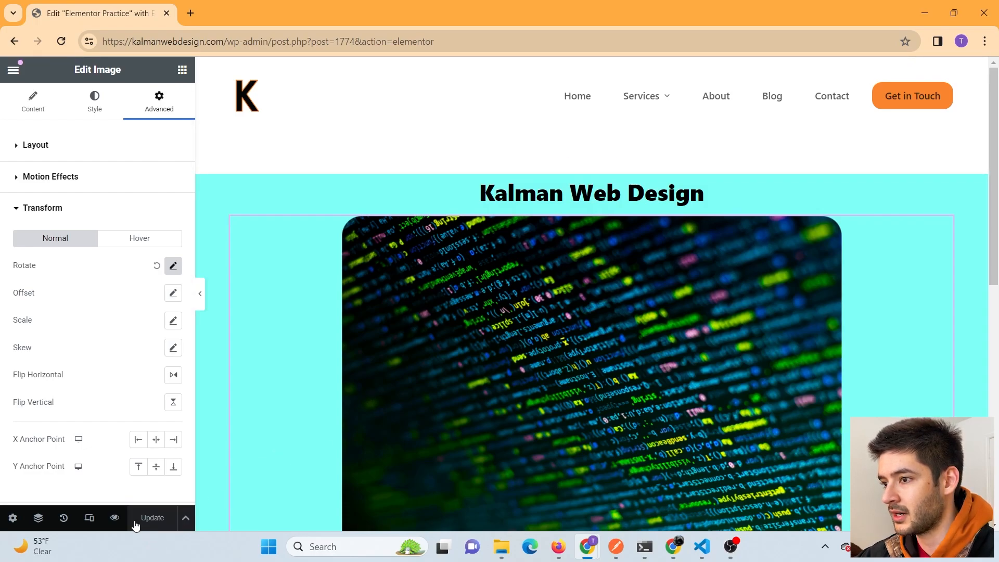
drag(995, 275, 997, 421)
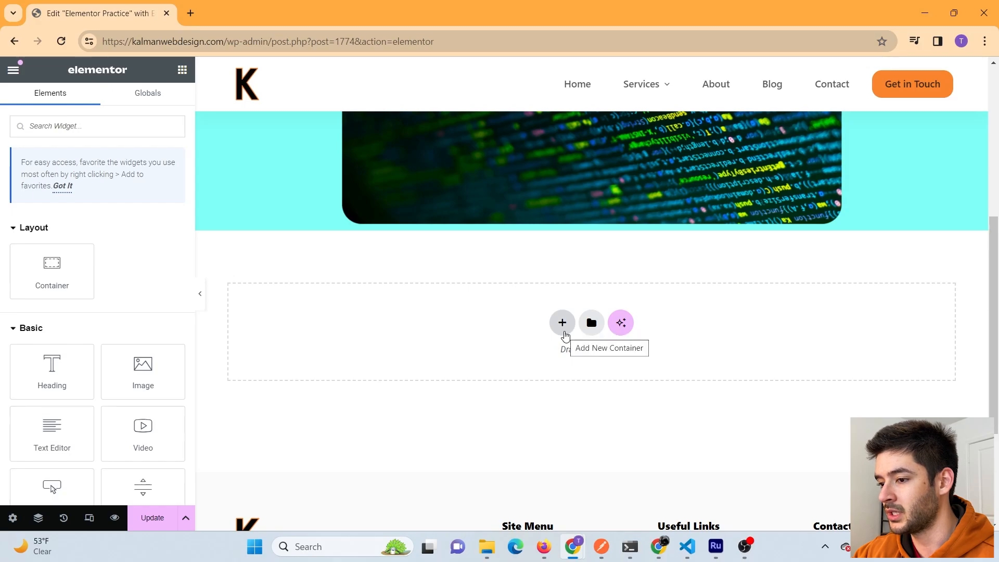
- Add a four-column container below the cyan section and delete its fourth column
click(564, 333)
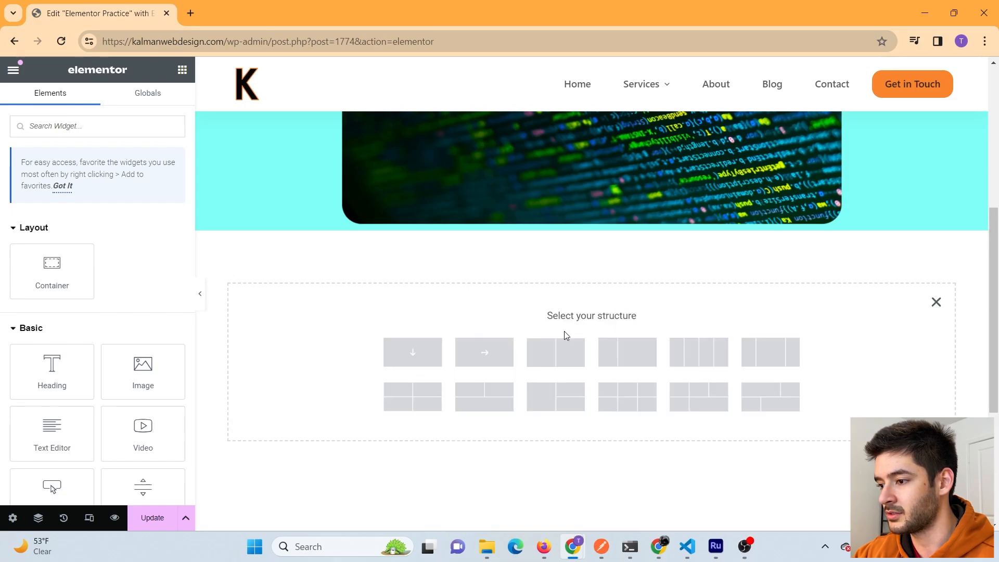
click(702, 366)
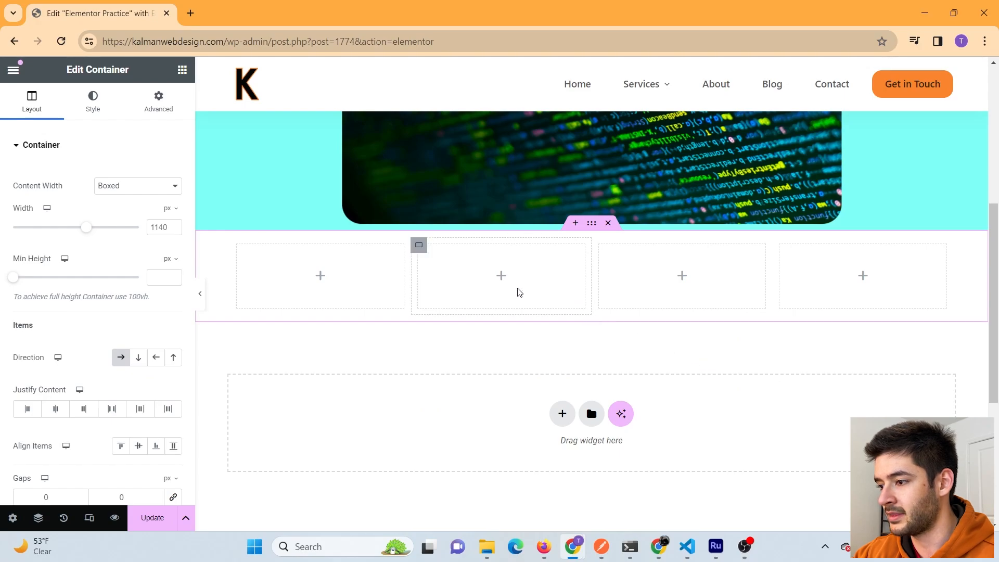
right_click(866, 287)
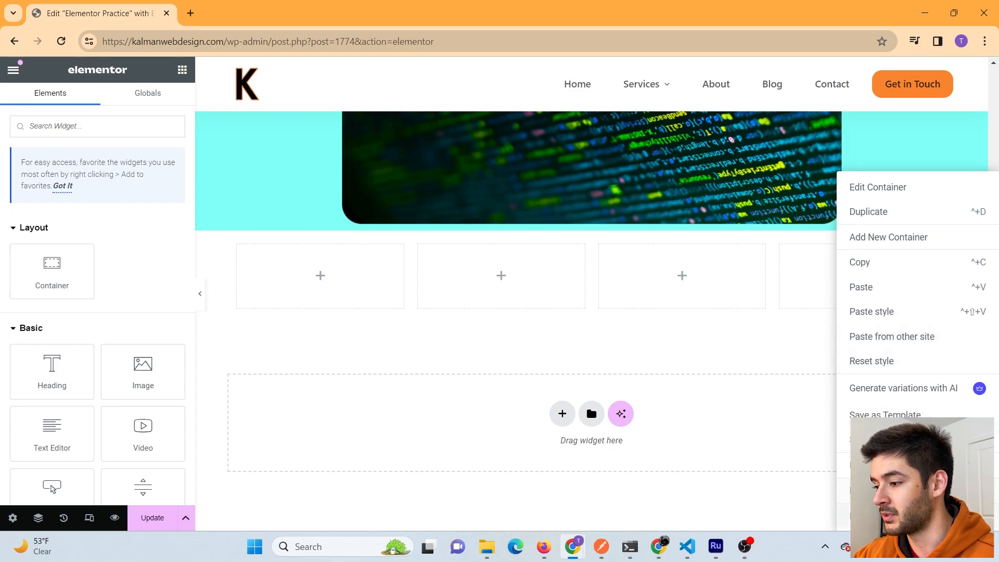
click(874, 517)
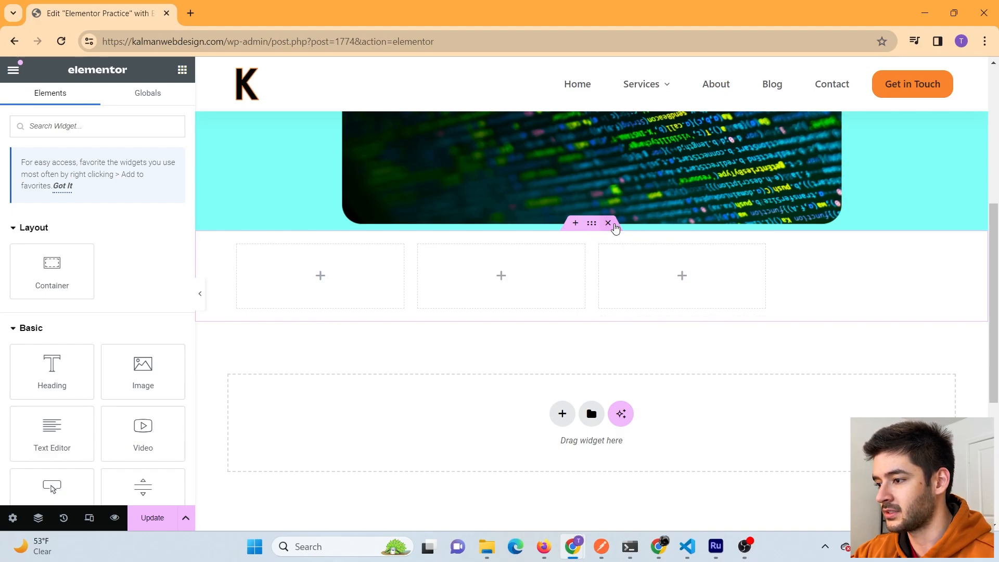
- Replace the three-column container with a new two-column container
click(614, 228)
click(562, 321)
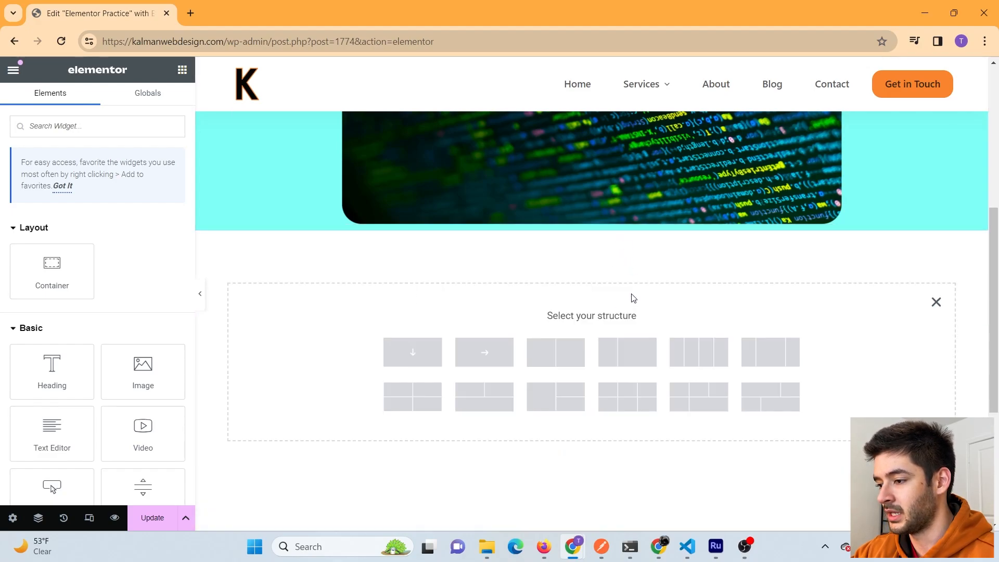
click(562, 361)
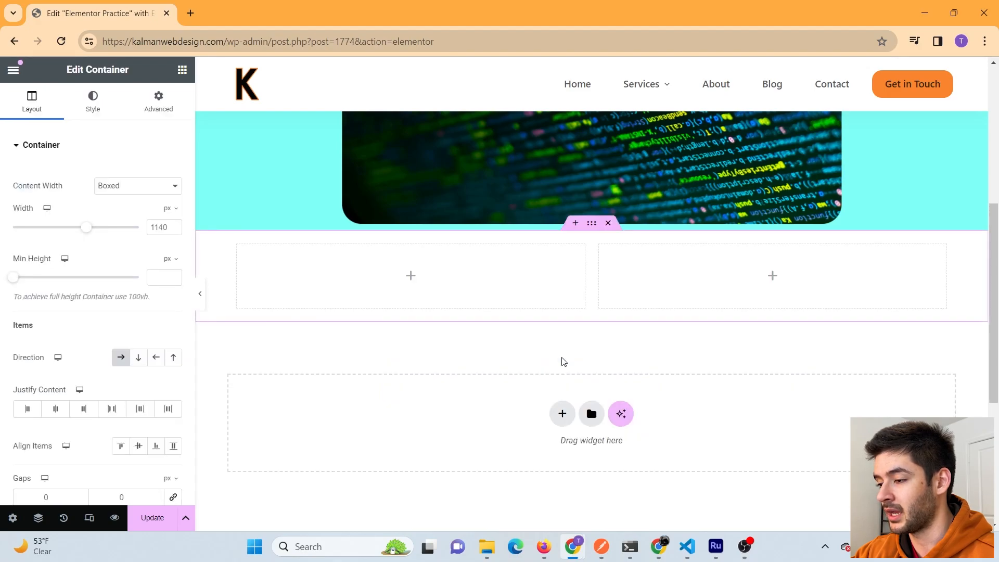
- Delete the extra empty container above the two-column layout, leaving only the two empty columns
scroll(589, 229, up, 2)
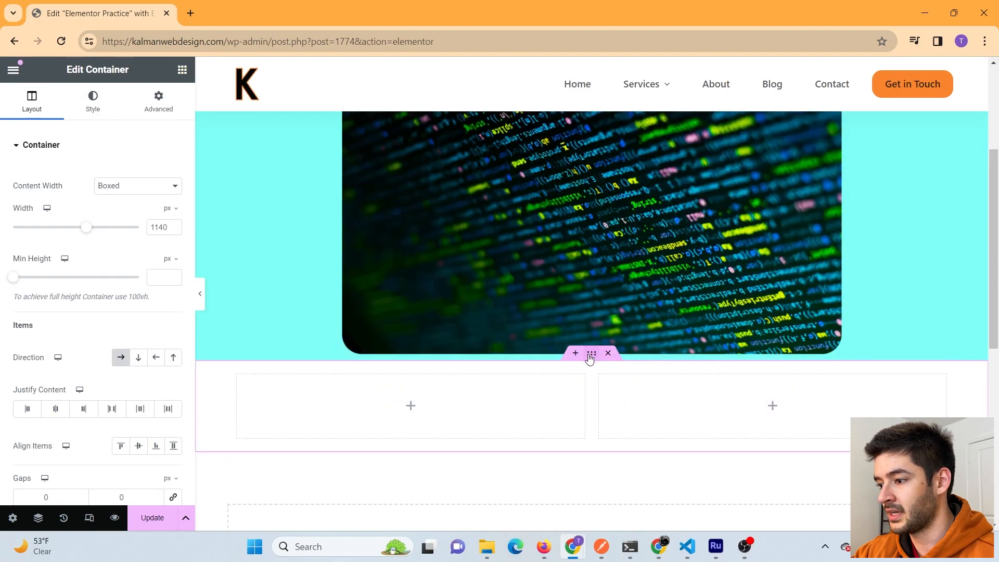
drag(592, 354, 587, 183)
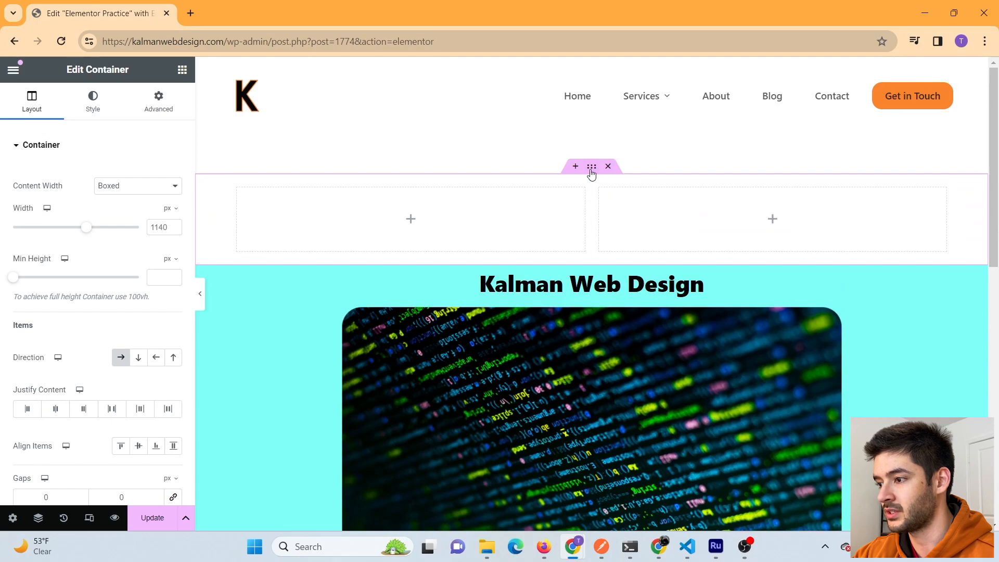
drag(592, 174, 502, 370)
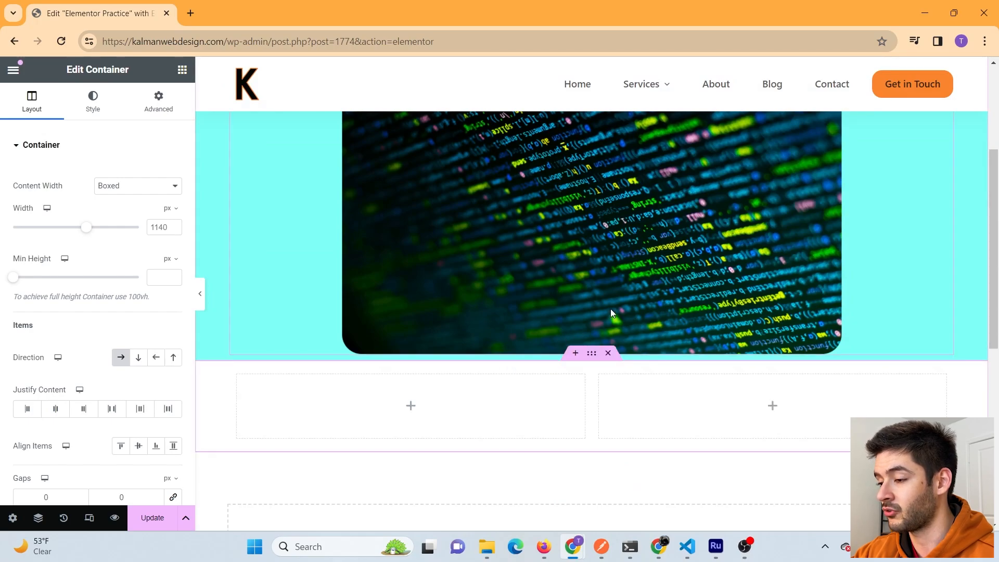
click(576, 357)
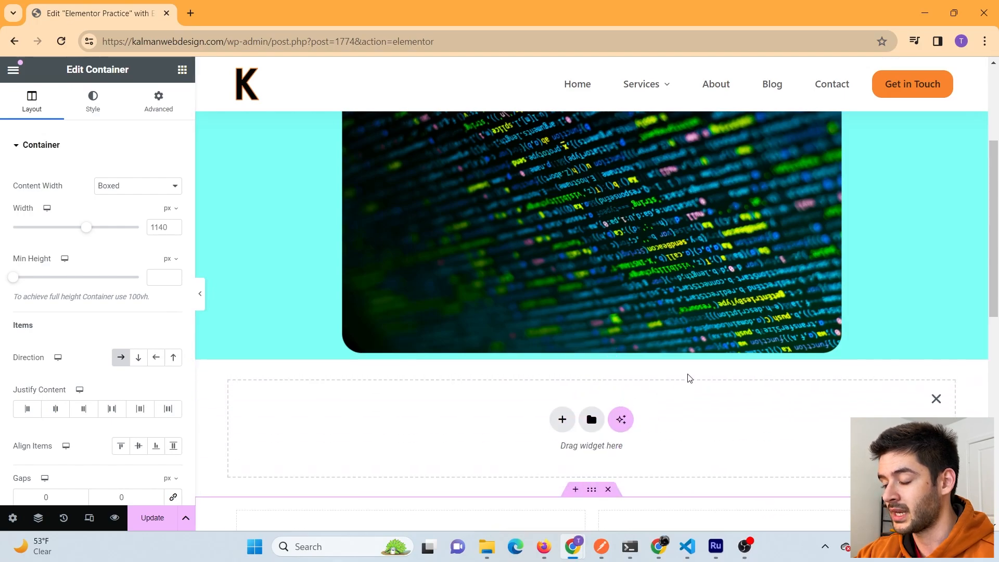
scroll(681, 359, down, 3)
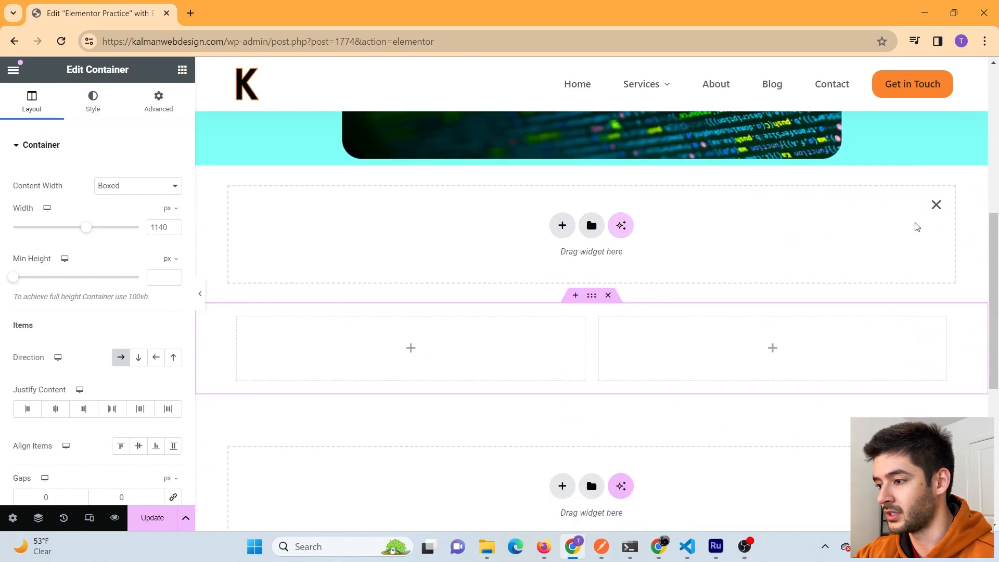
click(936, 204)
scroll(734, 283, down, 1)
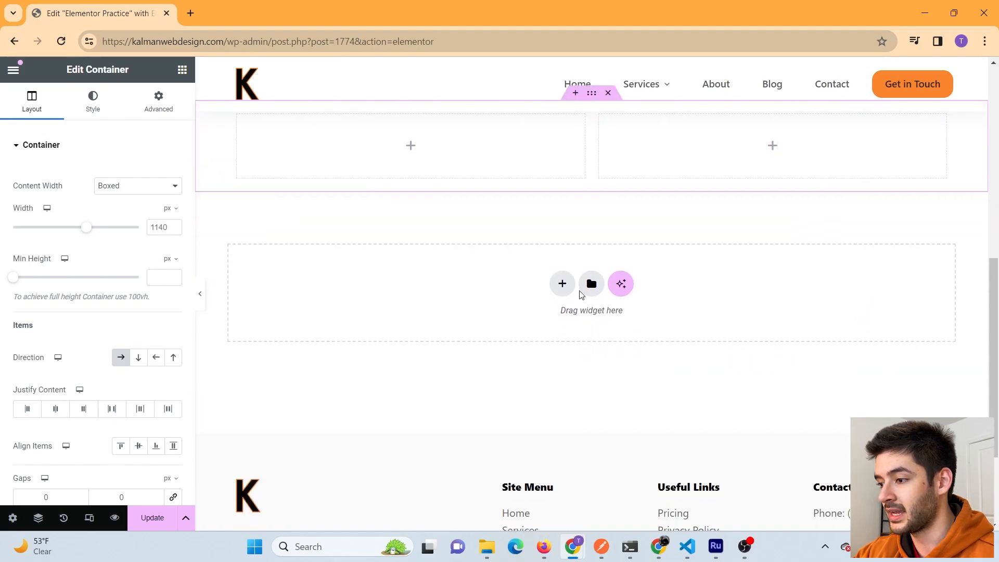
click(592, 285)
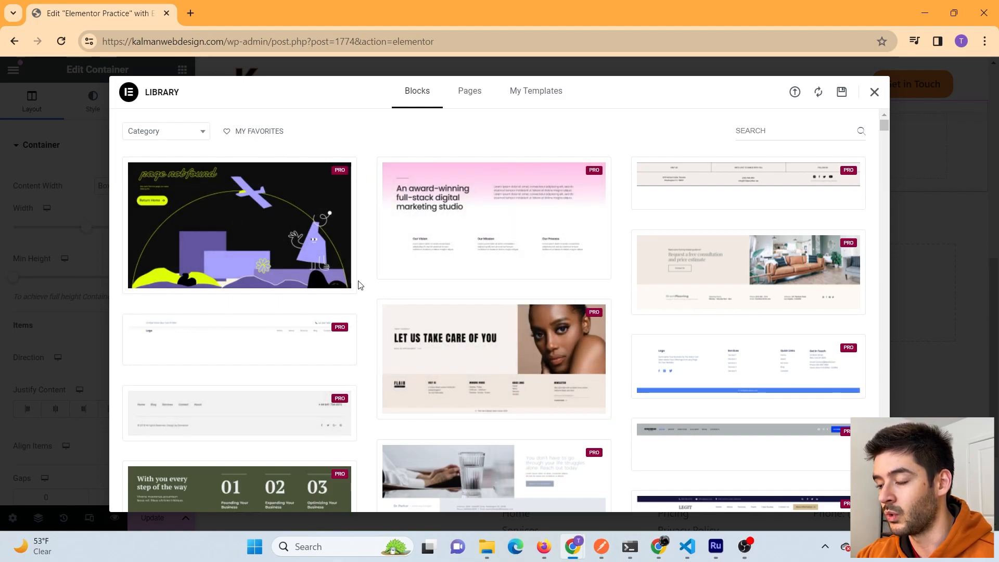
scroll(364, 284, down, 15)
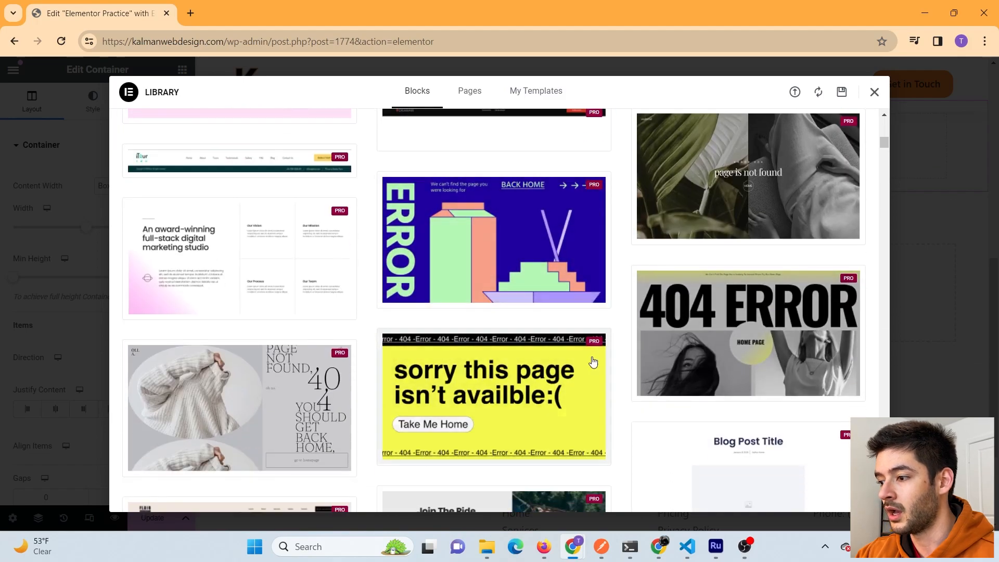
scroll(406, 318, down, 3)
scroll(406, 320, down, 2)
click(469, 90)
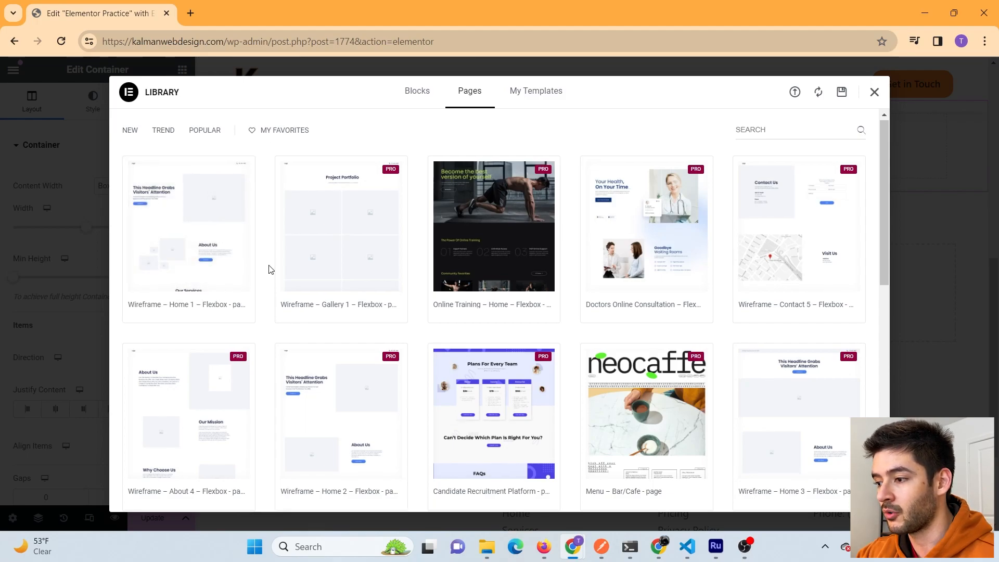
scroll(270, 269, down, 5)
scroll(270, 269, down, 3)
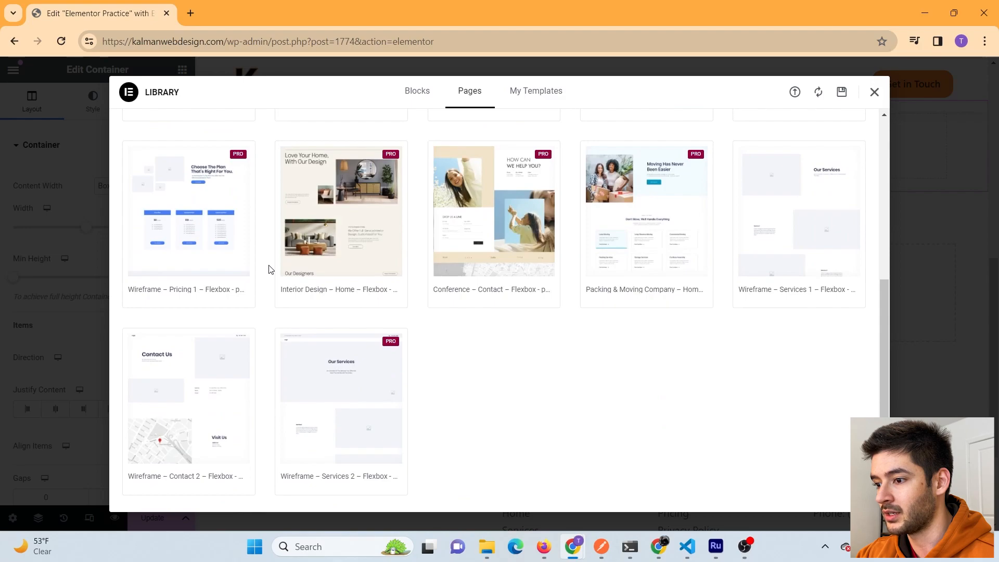
mouse_move(192, 453)
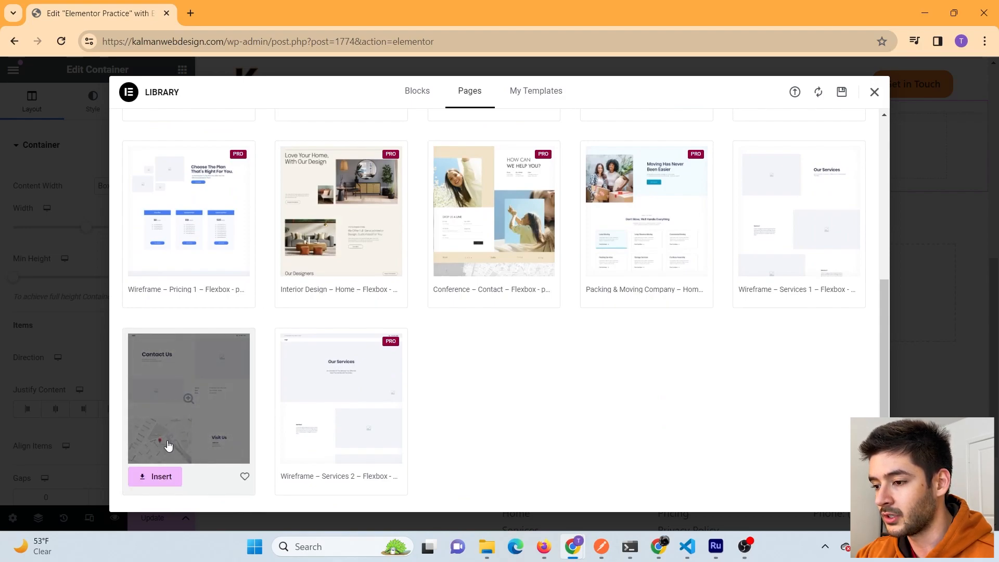
mouse_move(807, 236)
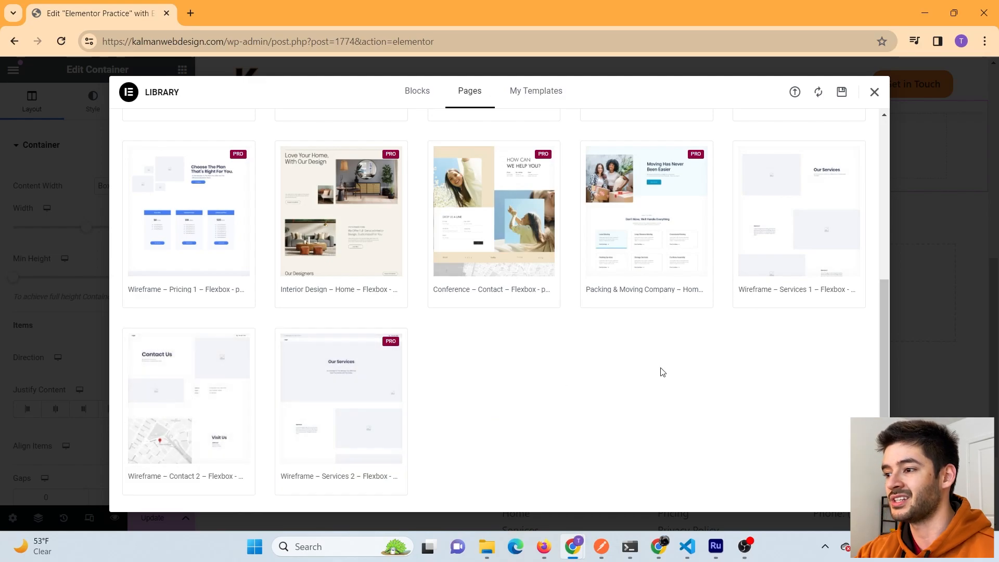
scroll(635, 331, up, 10)
click(522, 104)
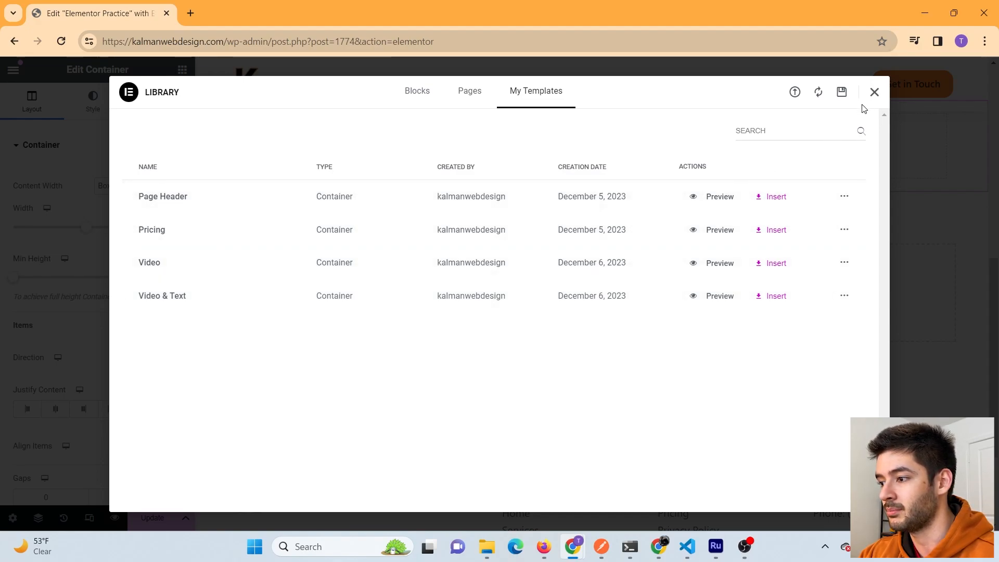
scroll(716, 216, up, 10)
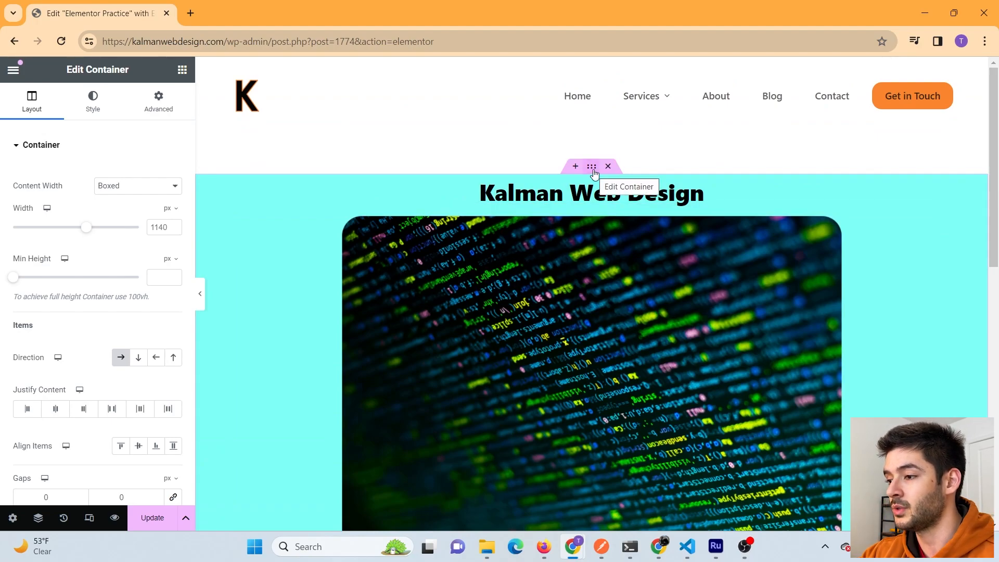
- Save the cyan Kalman Web Design container to the library as template 'Trial'
right_click(595, 173)
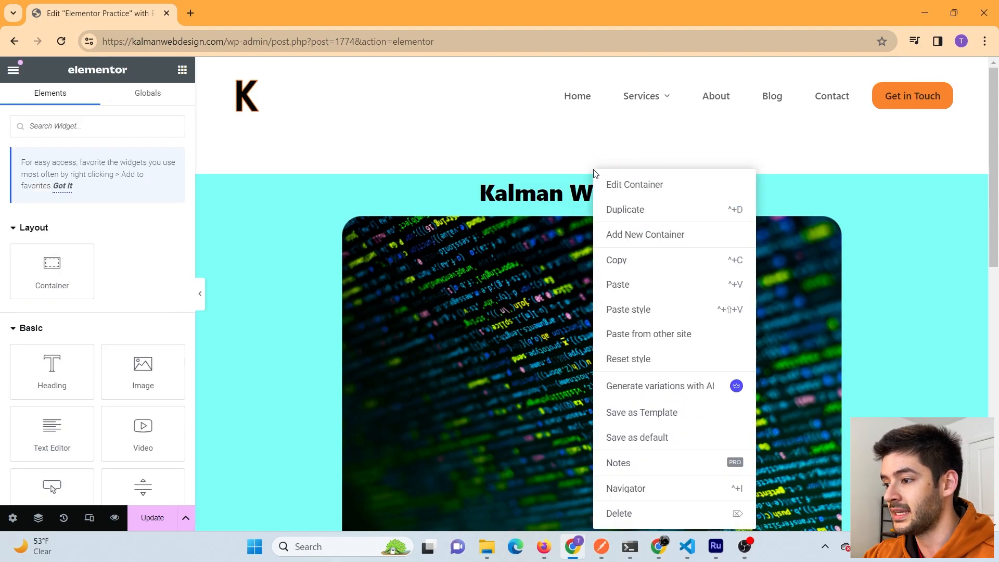
click(658, 418)
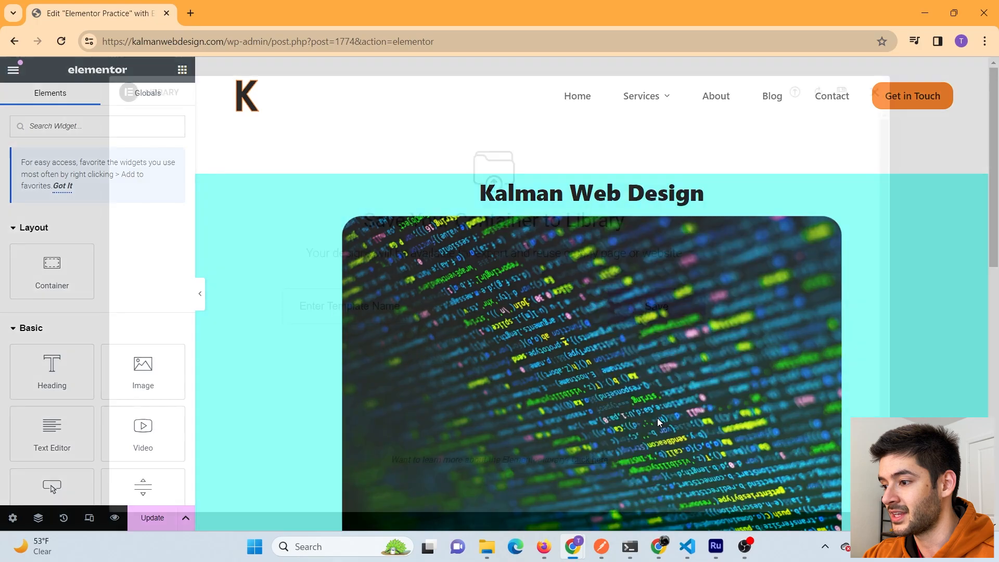
click(380, 313)
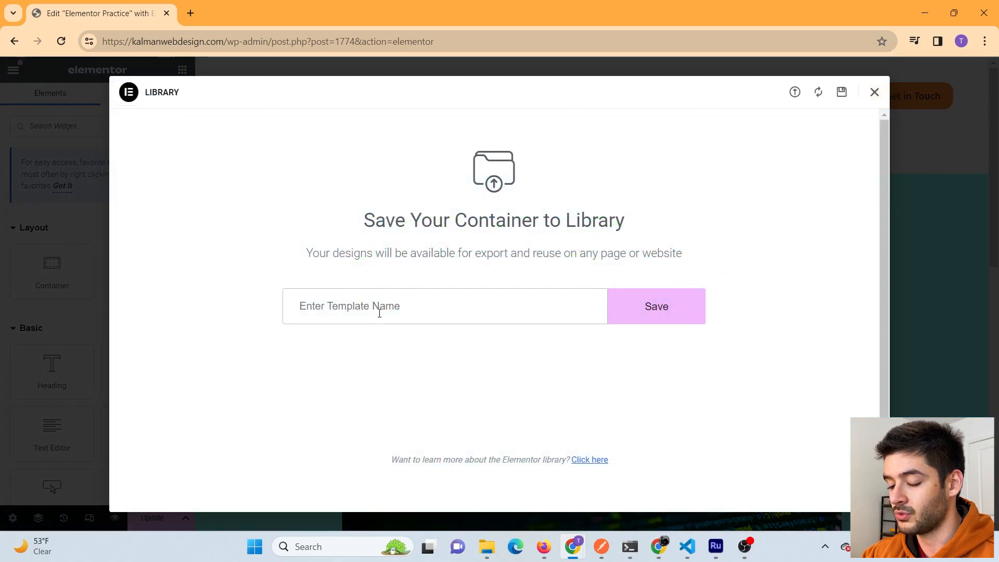
text(Trial)
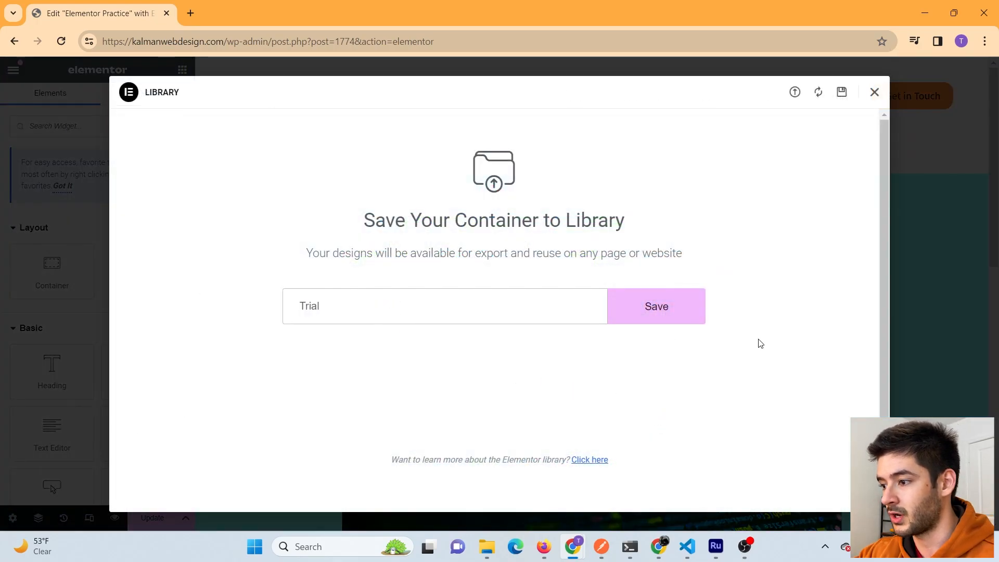
click(697, 311)
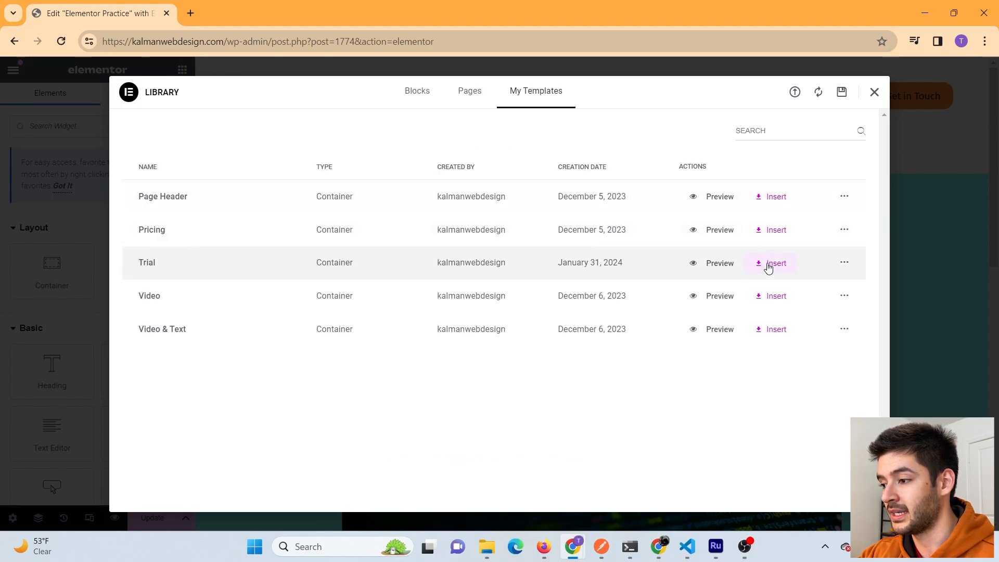
- Preview the Trial template, then insert it into the page and apply its settings
click(723, 264)
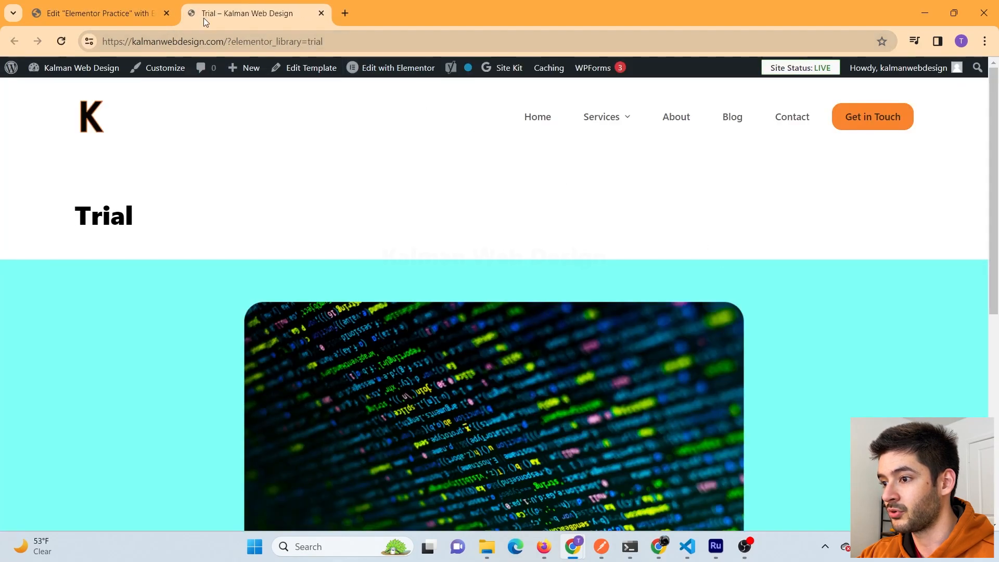
click(82, 5)
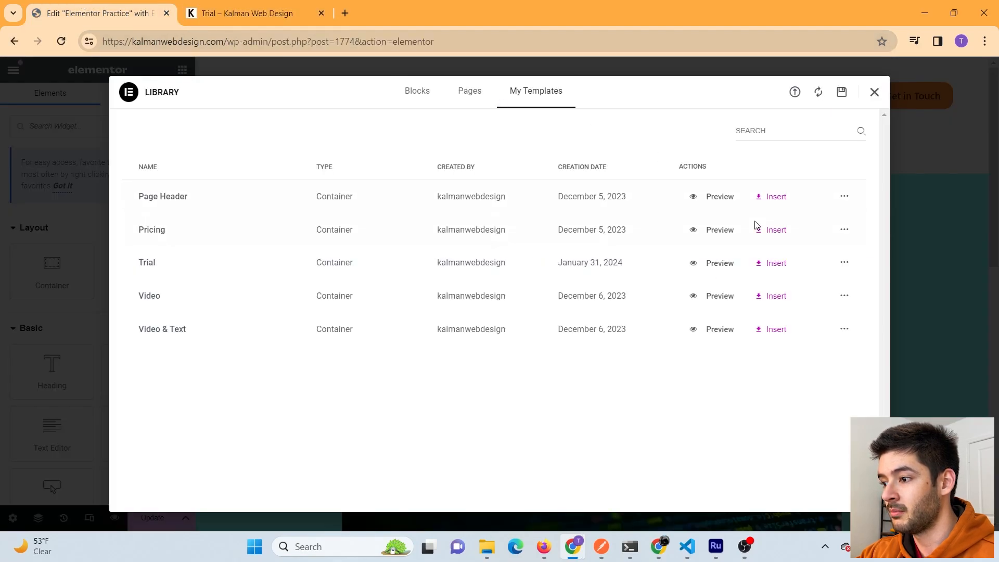
click(770, 267)
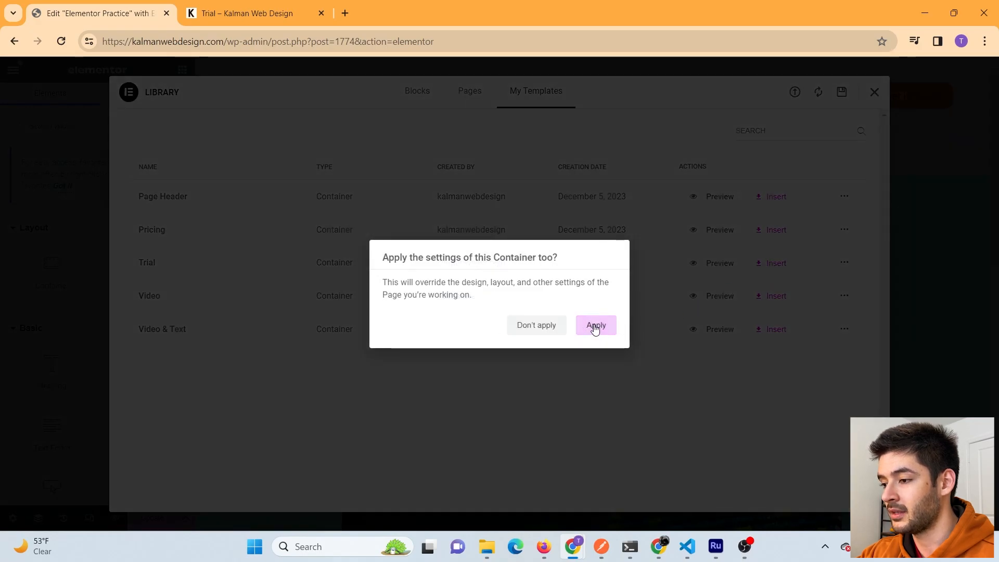
click(596, 325)
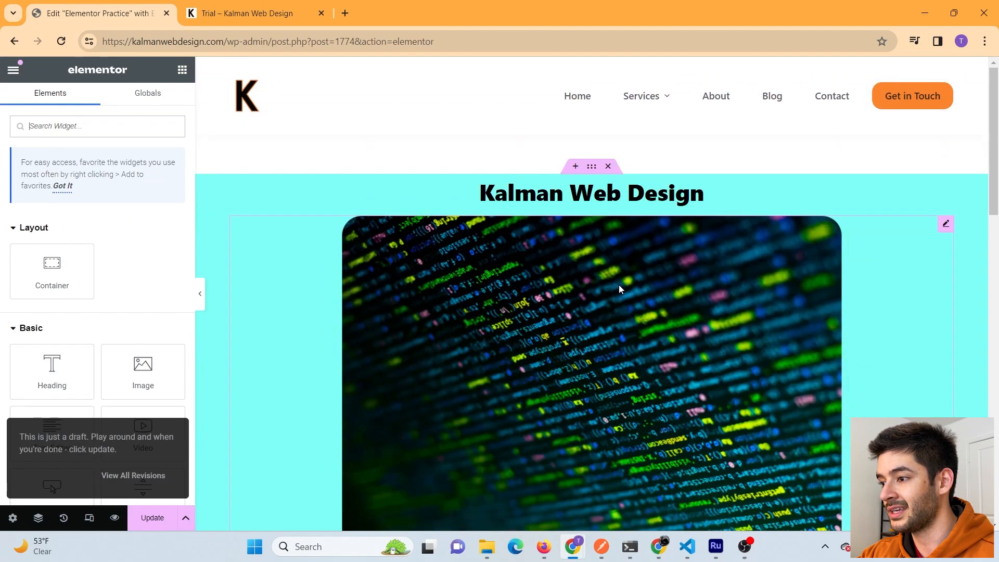
- Delete the duplicate Kalman Web Design section from the container
right_click(592, 166)
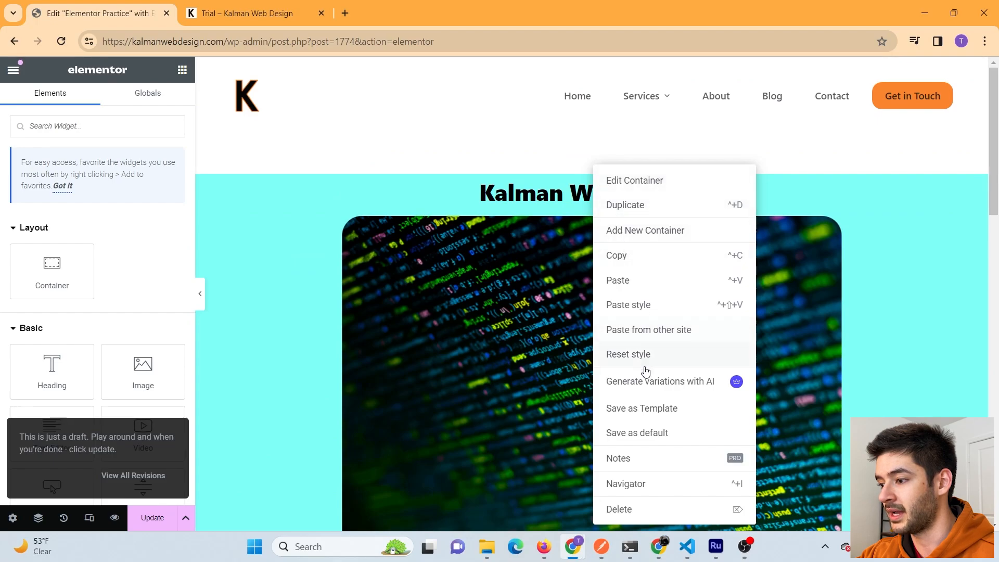
click(635, 180)
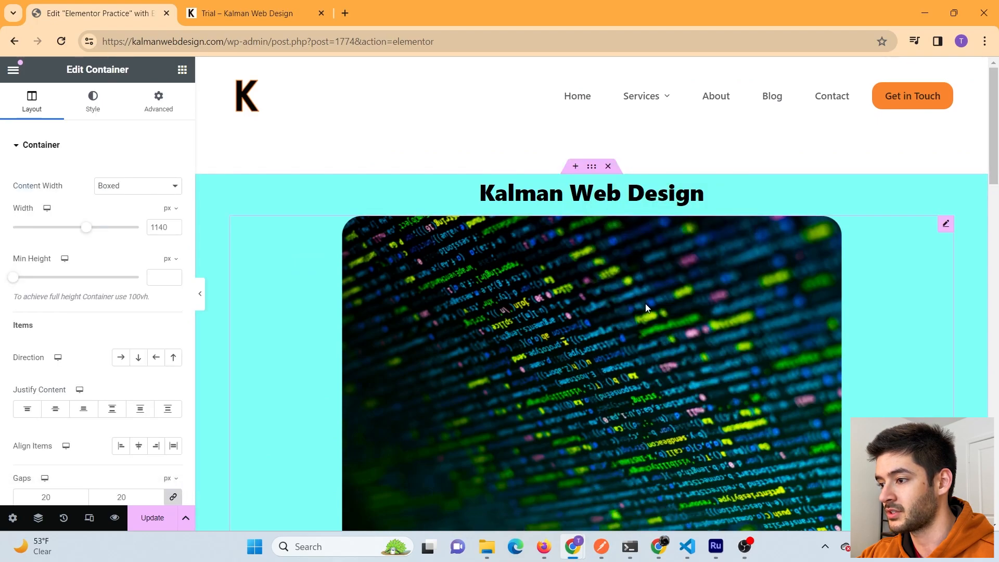
scroll(647, 309, down, 4)
click(608, 289)
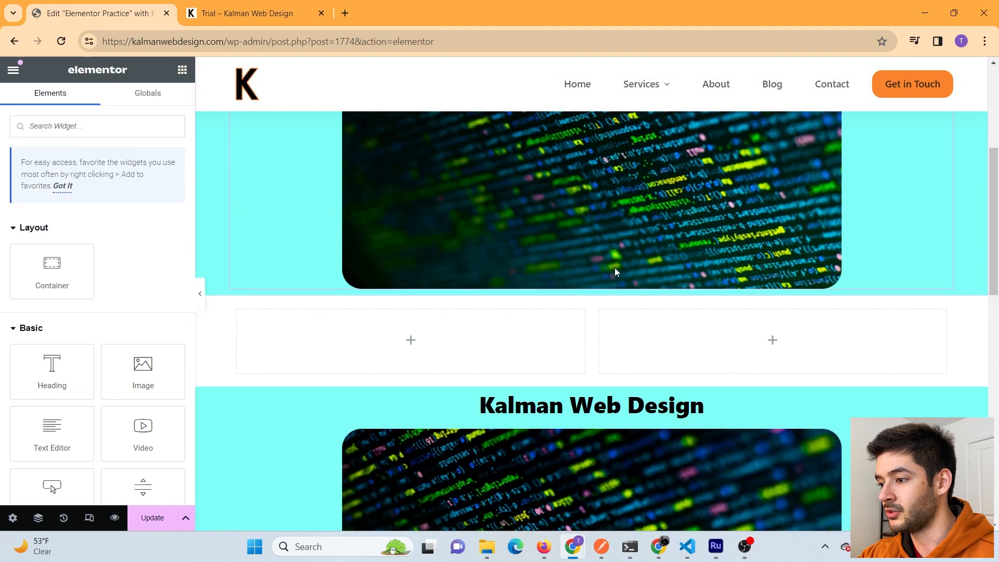
scroll(614, 273, down, 5)
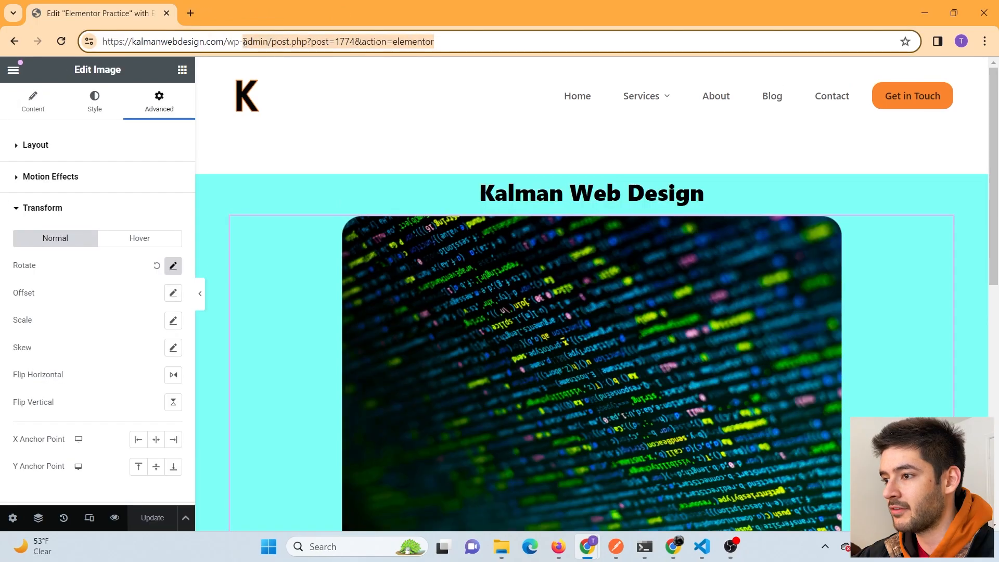
- Trim the editor URL back to /wp-admin/ to load the WordPress Dashboard
drag(246, 45, 271, 45)
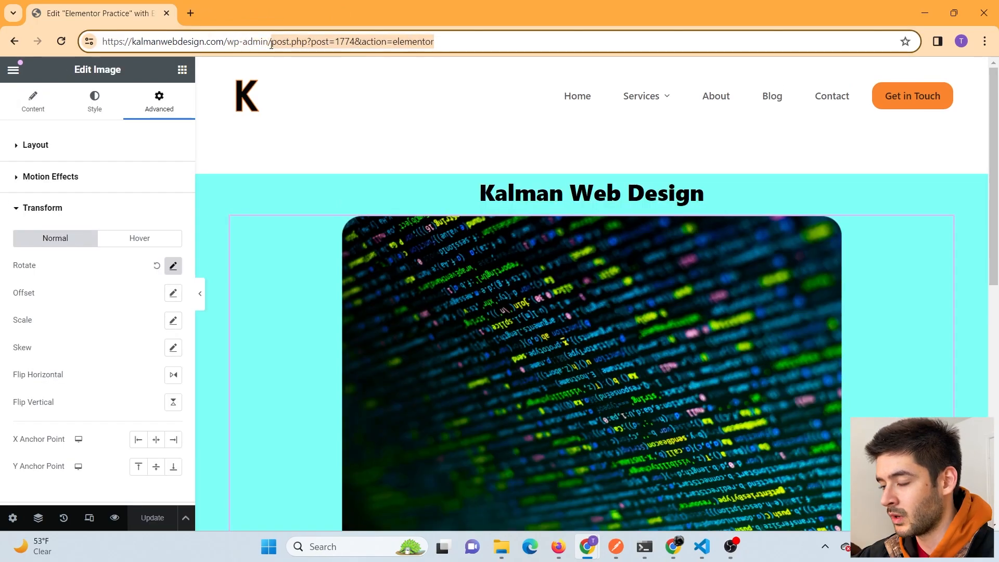
key(BackSpace)
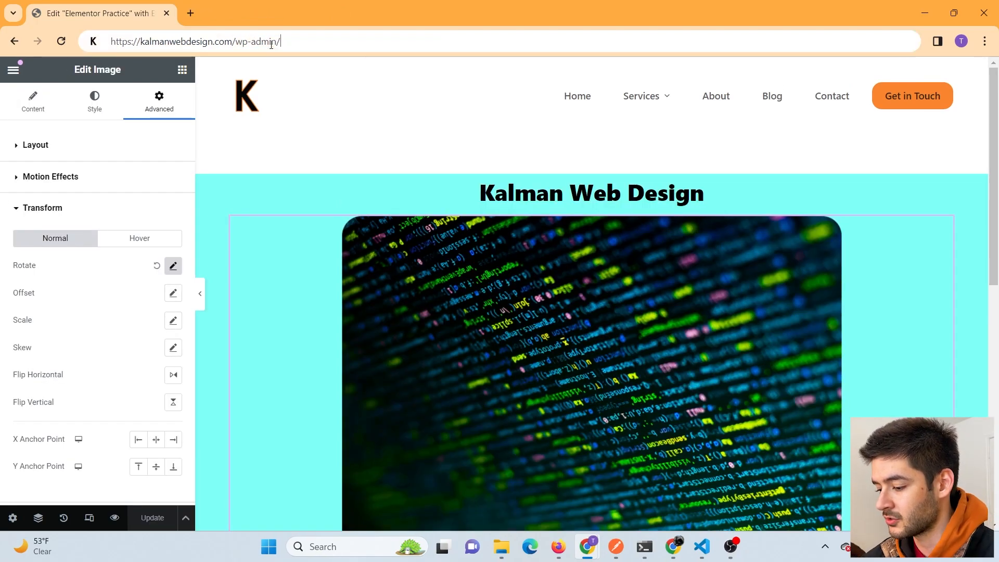
key(Return)
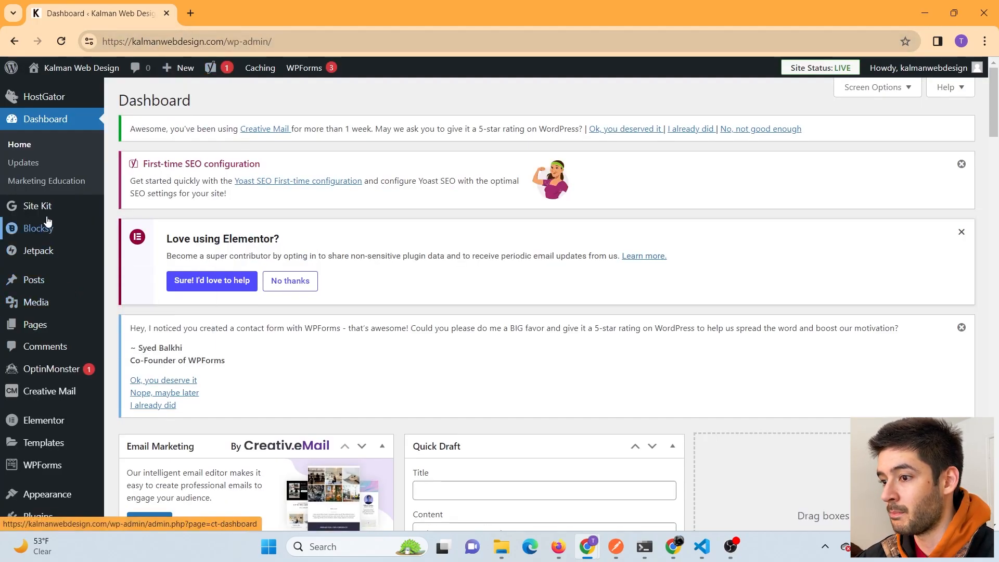
- From Pages, view the live Elementor Practice page and scroll through it
click(46, 333)
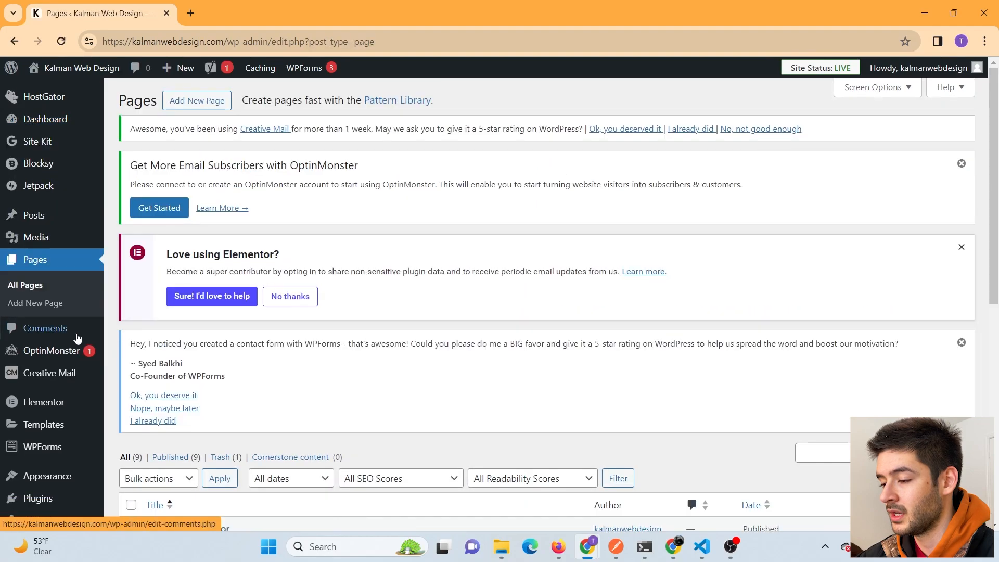
scroll(521, 339, down, 6)
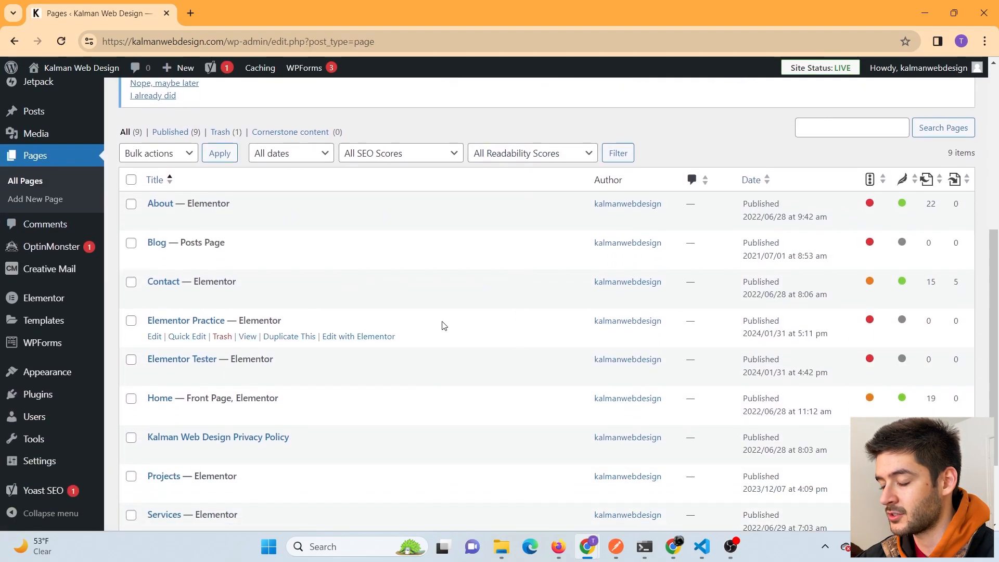
scroll(278, 309, down, 1)
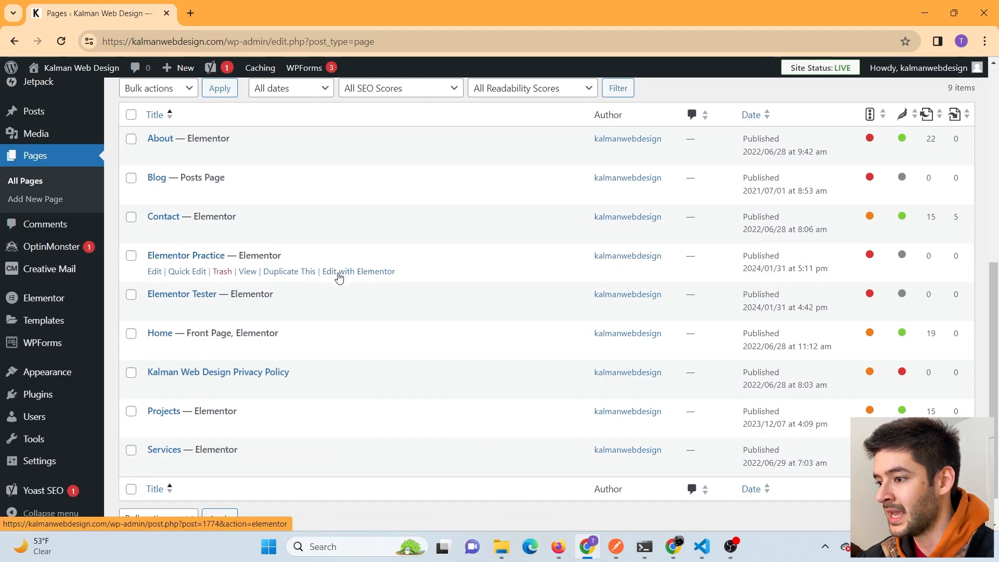
click(248, 272)
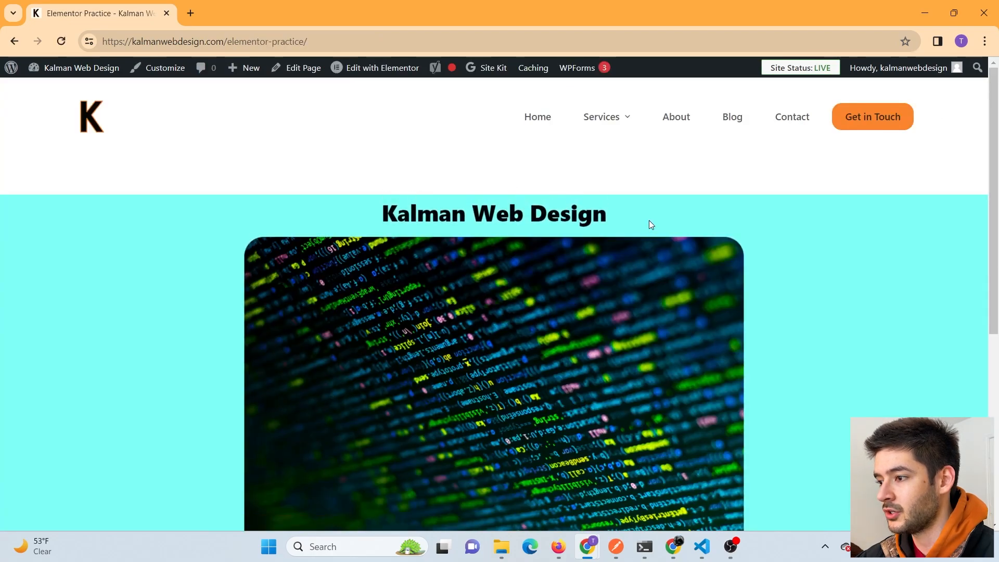
scroll(649, 222, down, 6)
scroll(649, 221, up, 6)
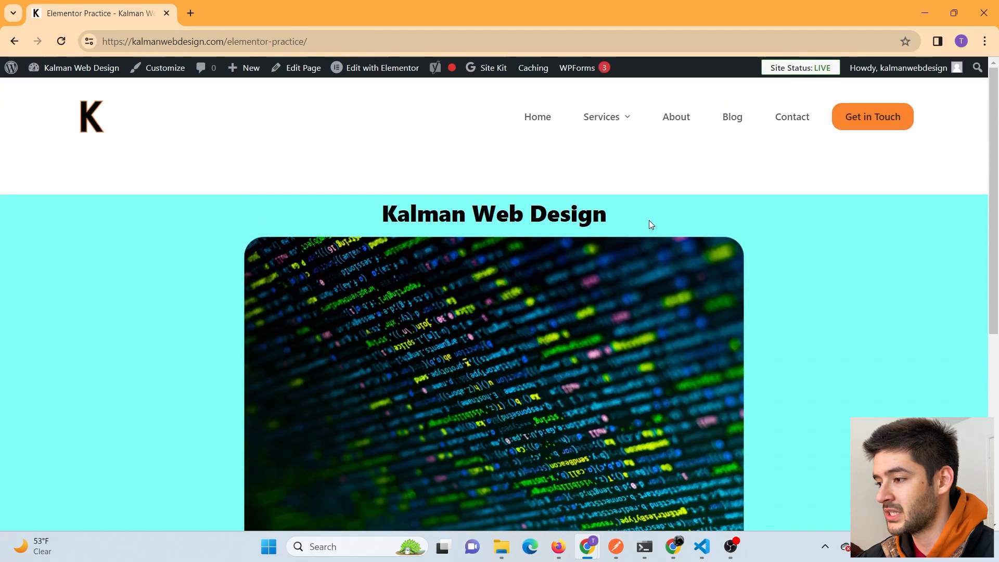
scroll(650, 222, down, 6)
scroll(650, 223, up, 6)
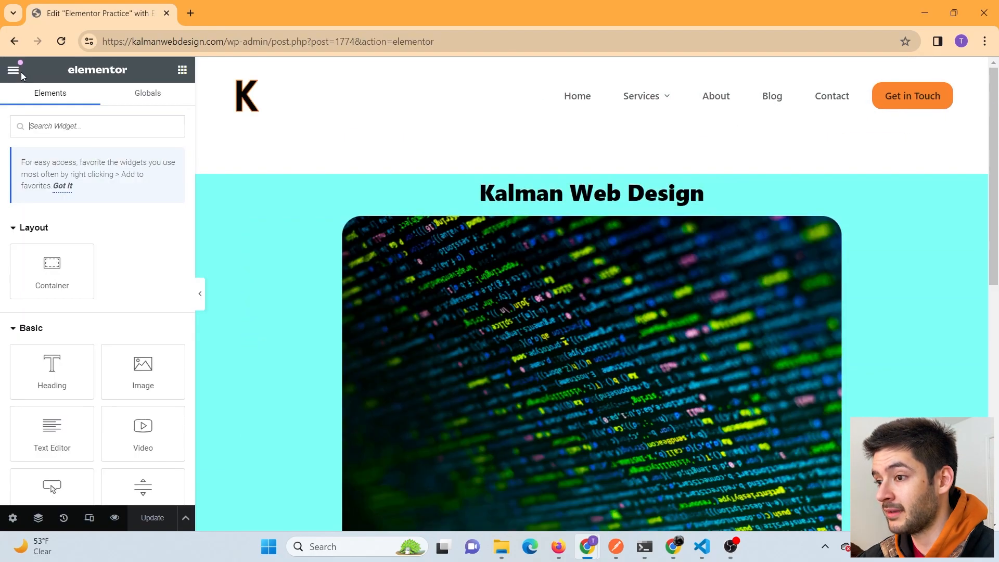
- Review the Global Colors in Elementor's Site Settings, including Primary #FF0000 and Accent #61CE70
click(14, 70)
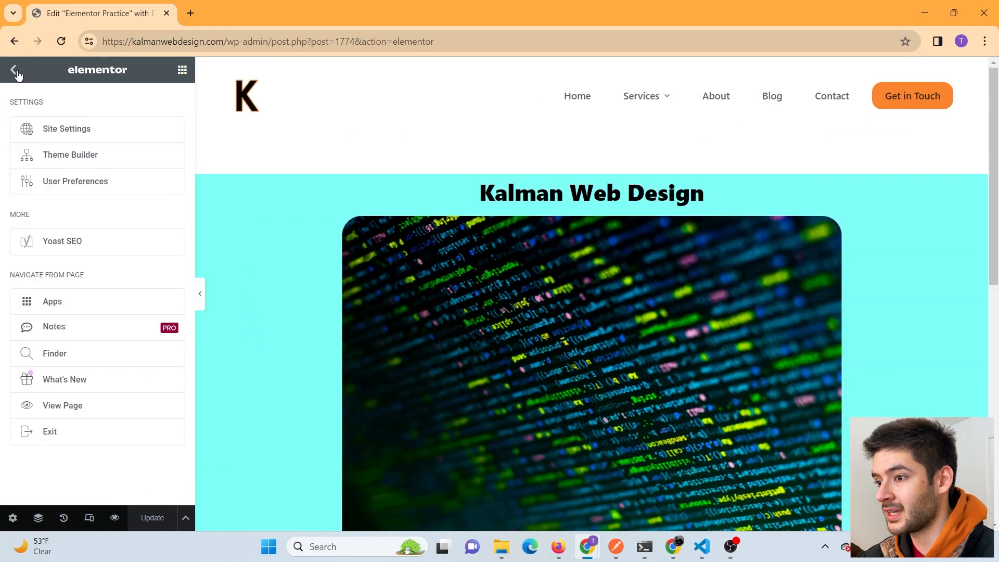
click(93, 135)
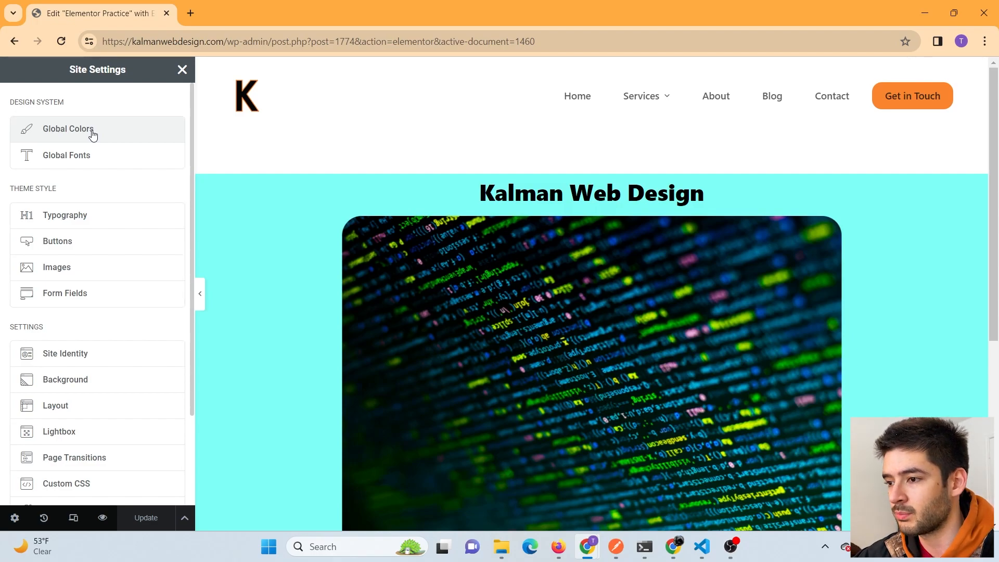
click(92, 134)
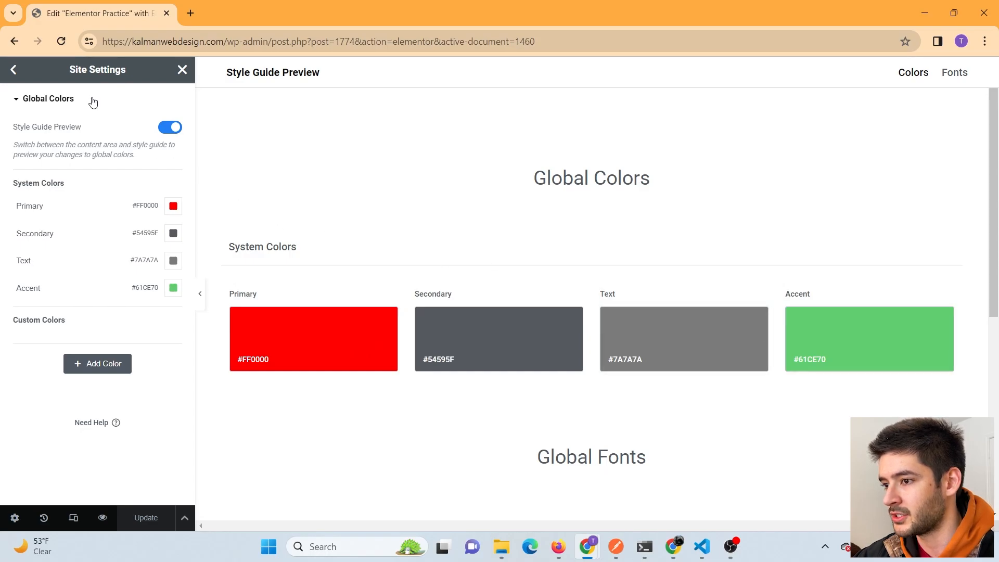
click(14, 69)
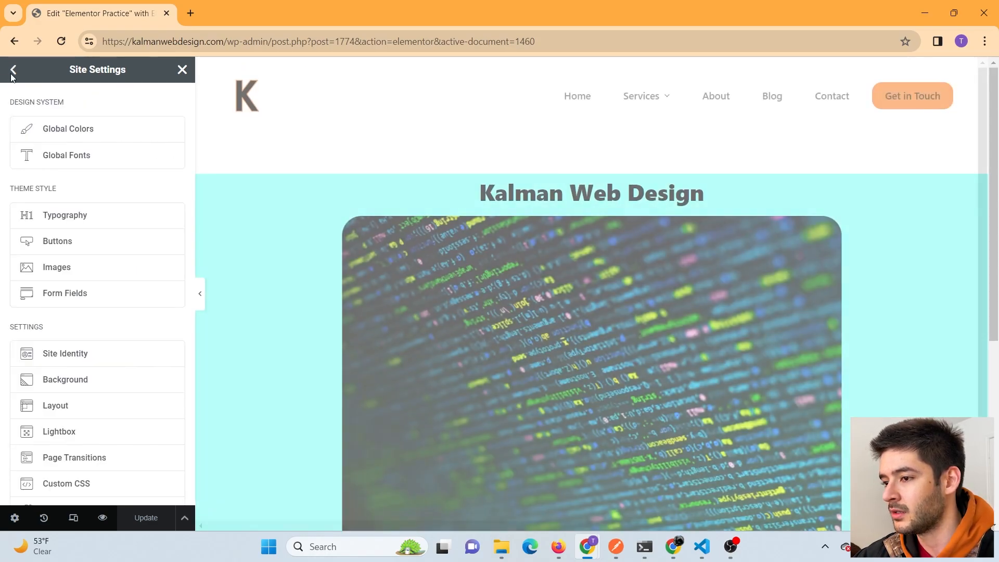
scroll(545, 288, down, 10)
scroll(548, 271, up, 10)
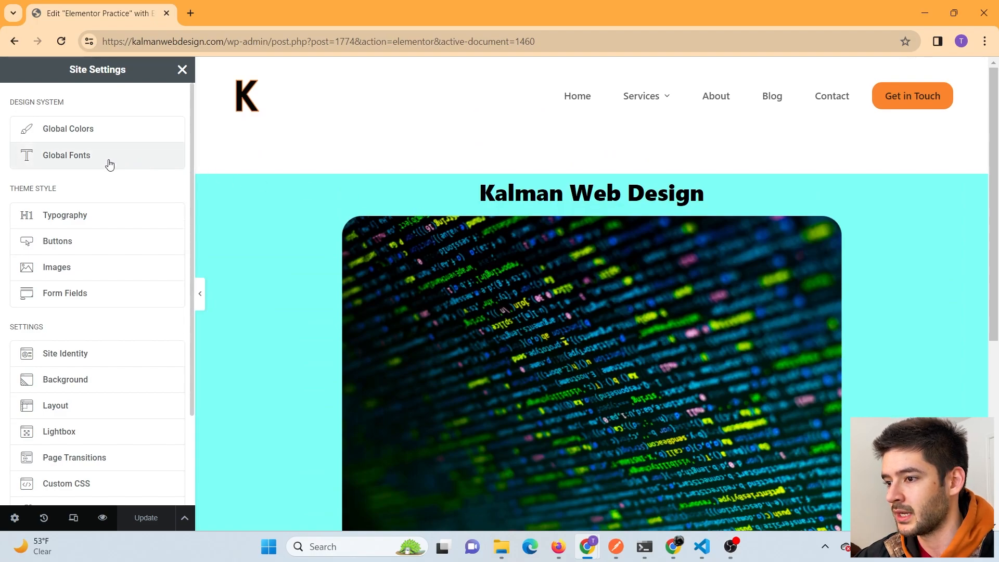
- Trim the editor URL back to /wp-admin/ to load the WordPress Dashboard
click(563, 41)
drag(563, 41, 276, 42)
key(BackSpace)
key(Return)
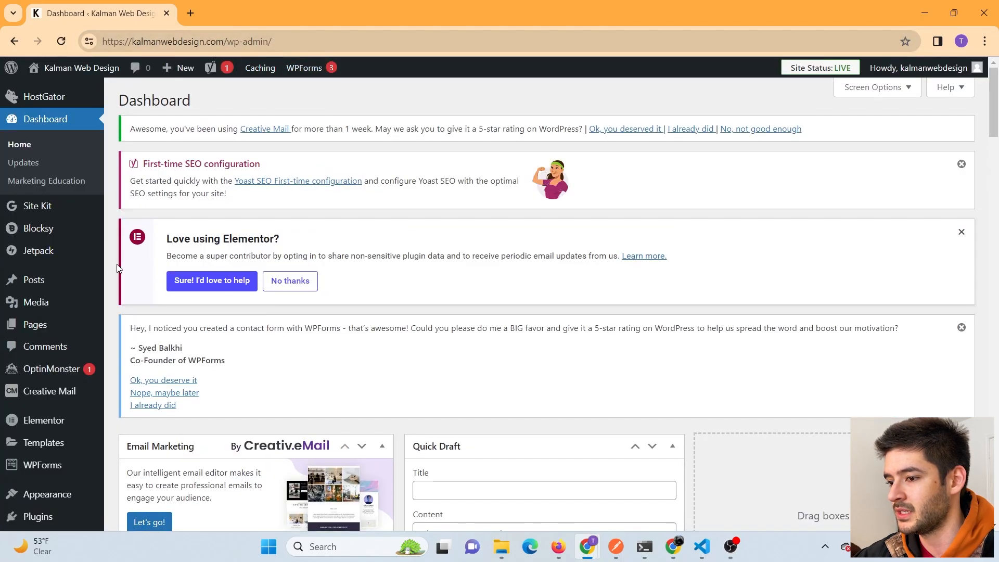
- View the live Elementor Practice page from Pages and launch the theme Customizer
click(46, 325)
scroll(458, 289, down, 2)
scroll(458, 289, down, 5)
scroll(444, 283, up, 1)
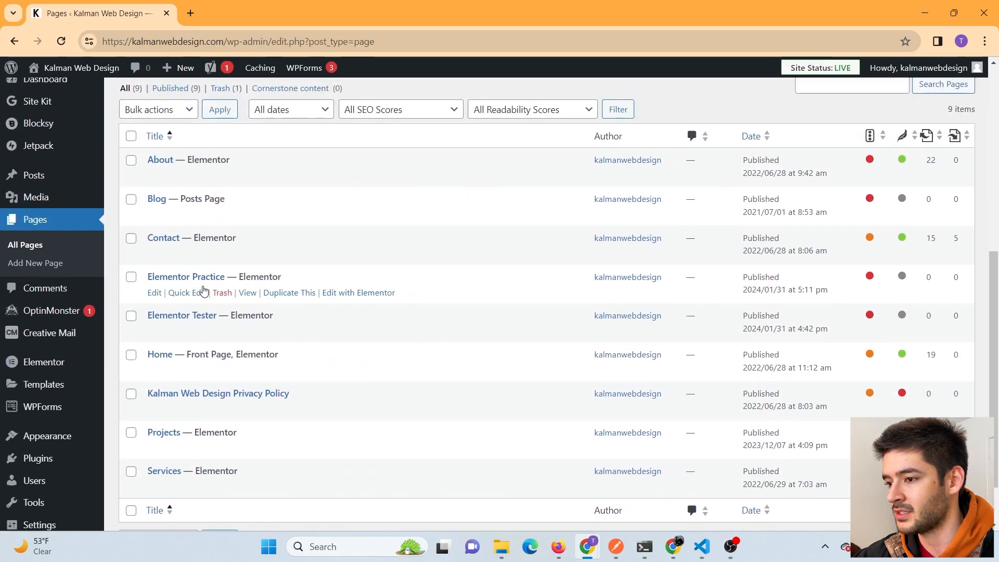
scroll(159, 291, up, 1)
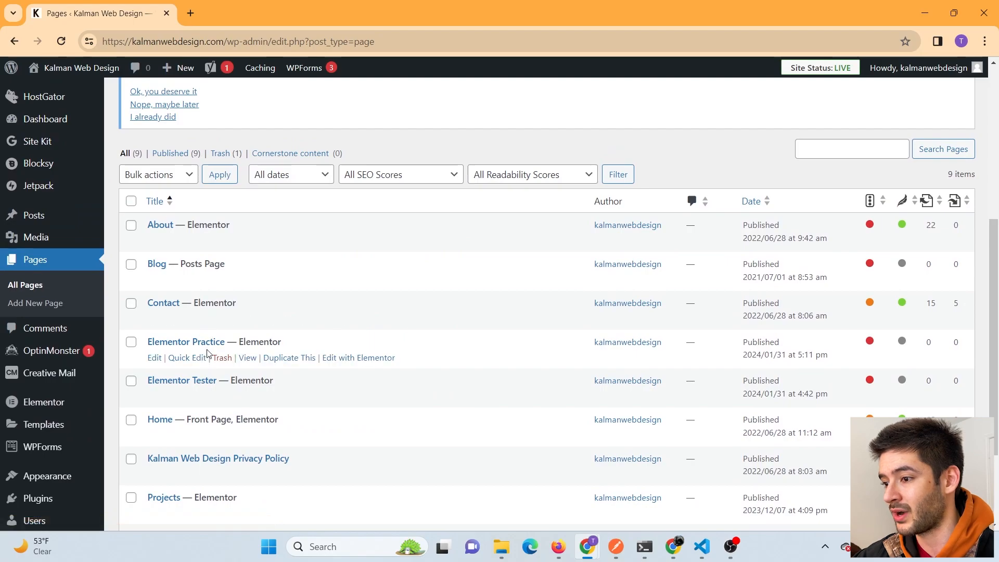
click(248, 360)
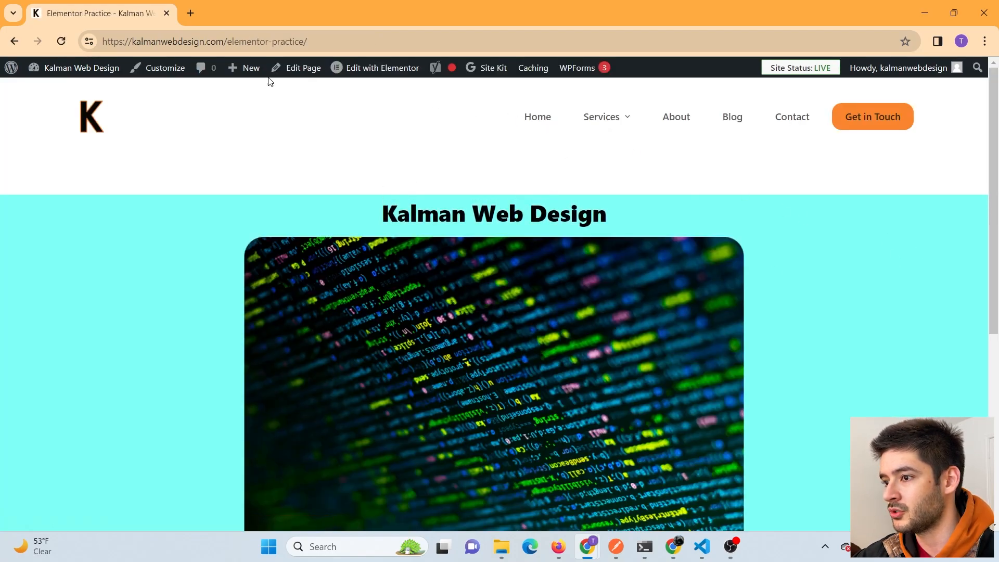
click(178, 74)
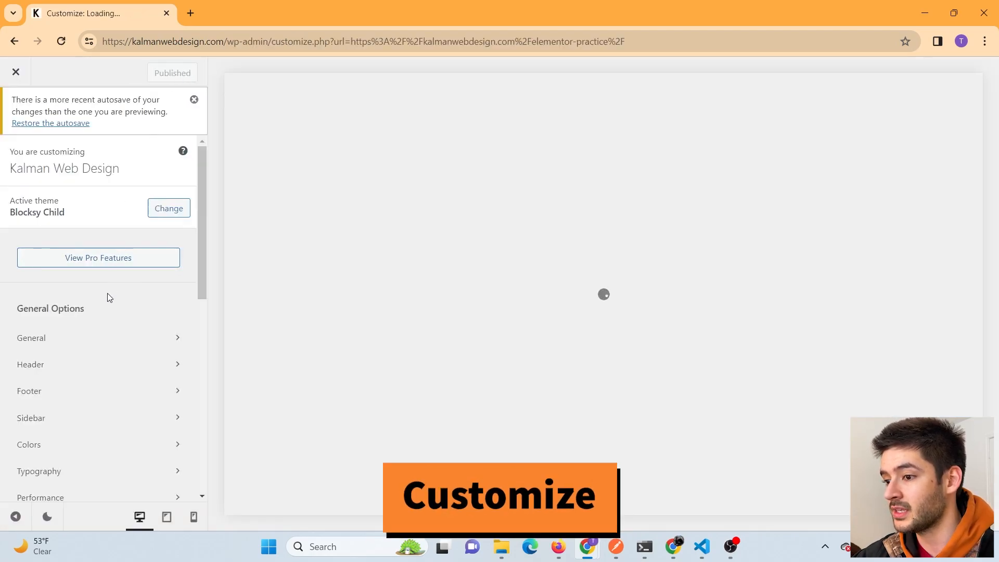
- Show the Customizer's Colors panel with Blocksy Child's Global Color Palette and Global Colors
scroll(131, 271, down, 2)
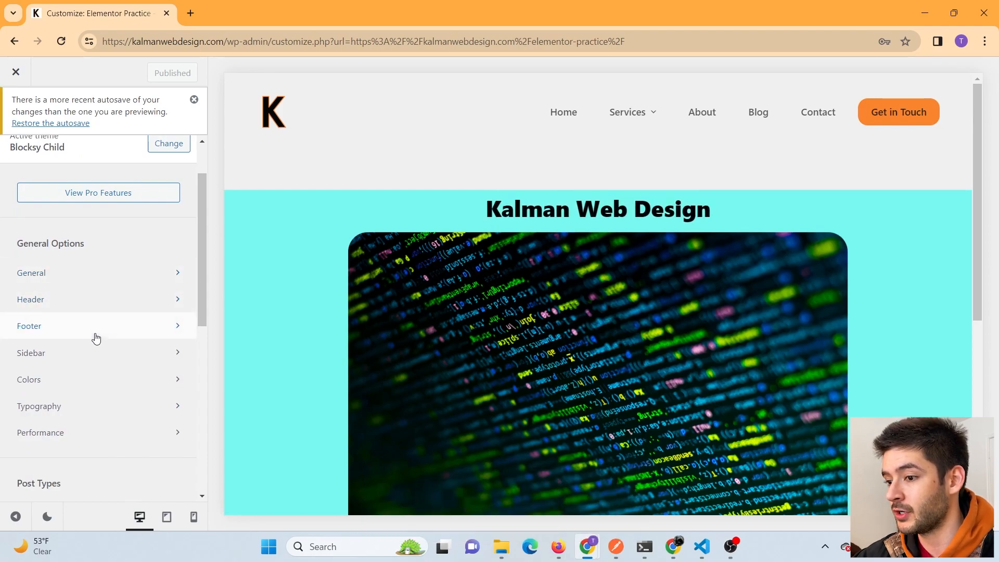
click(96, 379)
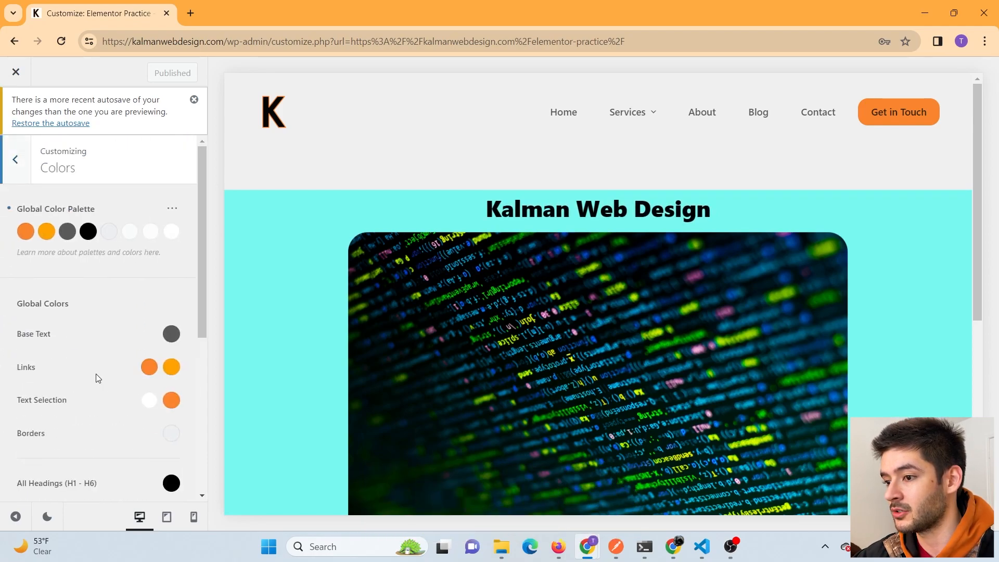
click(29, 167)
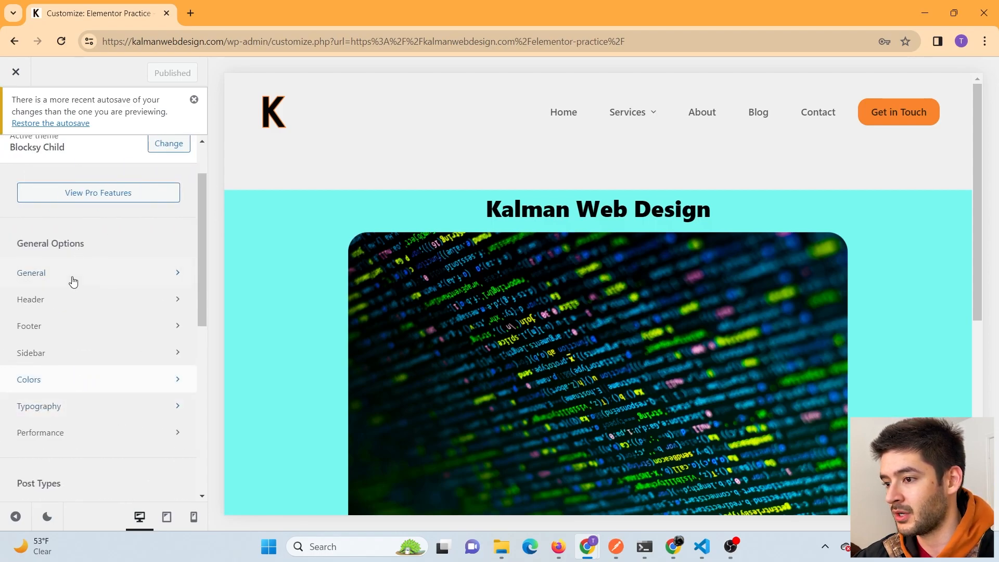
click(58, 380)
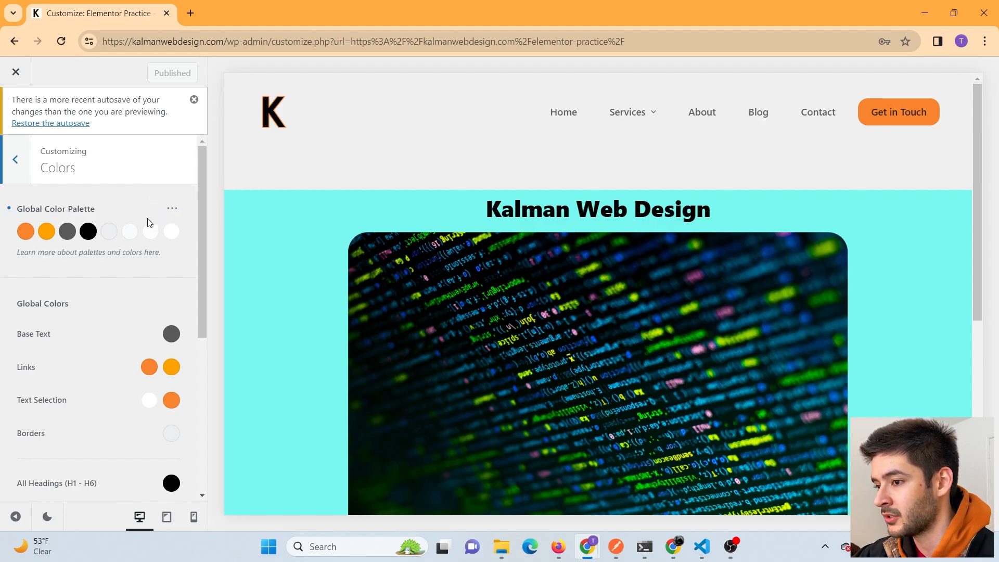
- Change palette Color 1 from orange to white #ffffff
click(28, 235)
drag(127, 312, 13, 358)
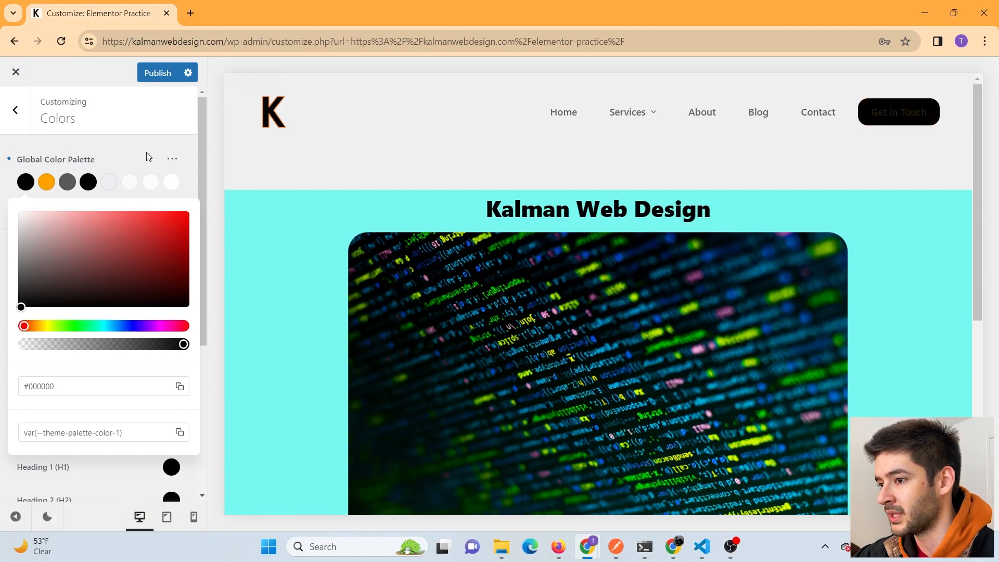
drag(104, 286, 1, 216)
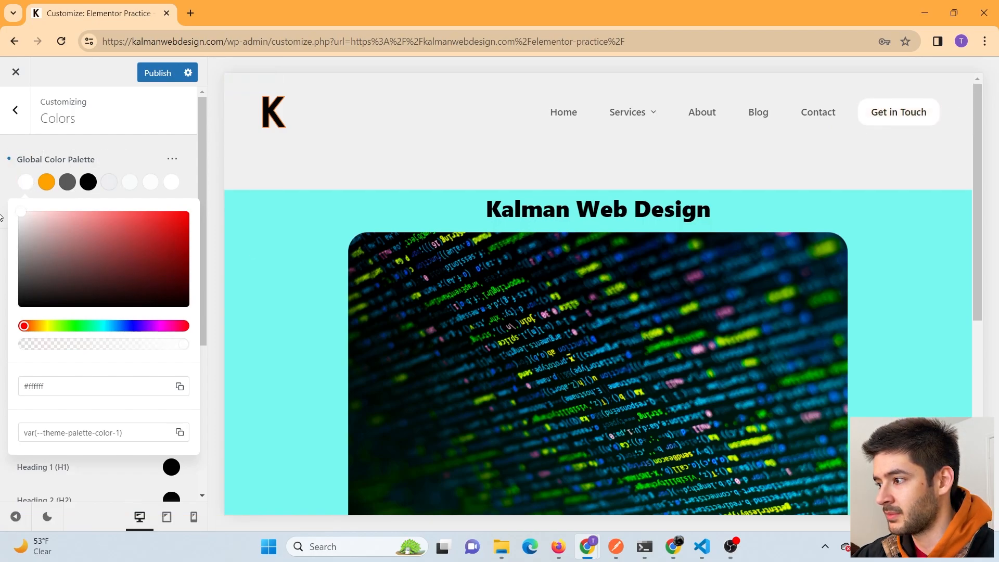
click(115, 154)
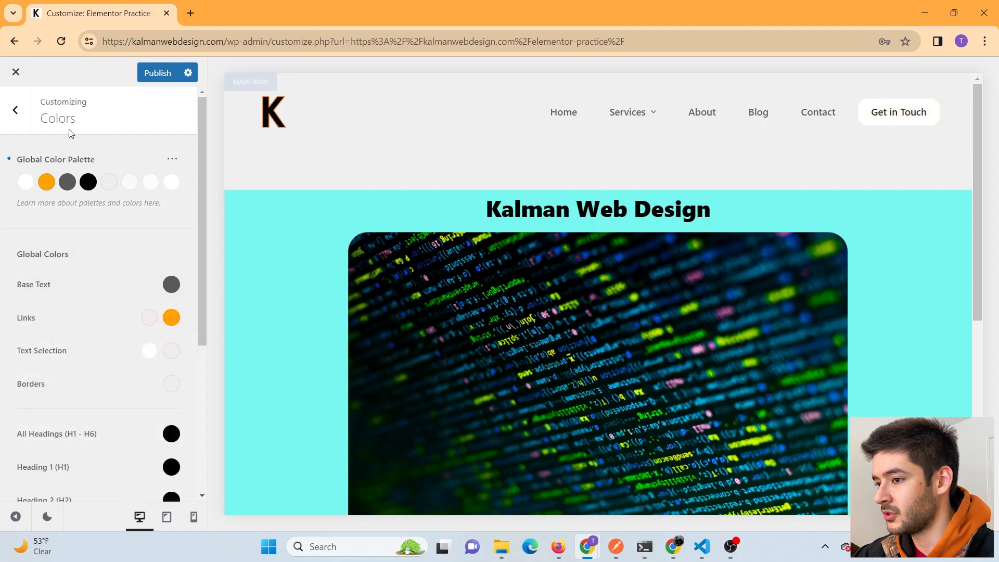
- Scroll the Colors panel to review the Global Colors such as Base Text and Links
scroll(592, 214, down, 5)
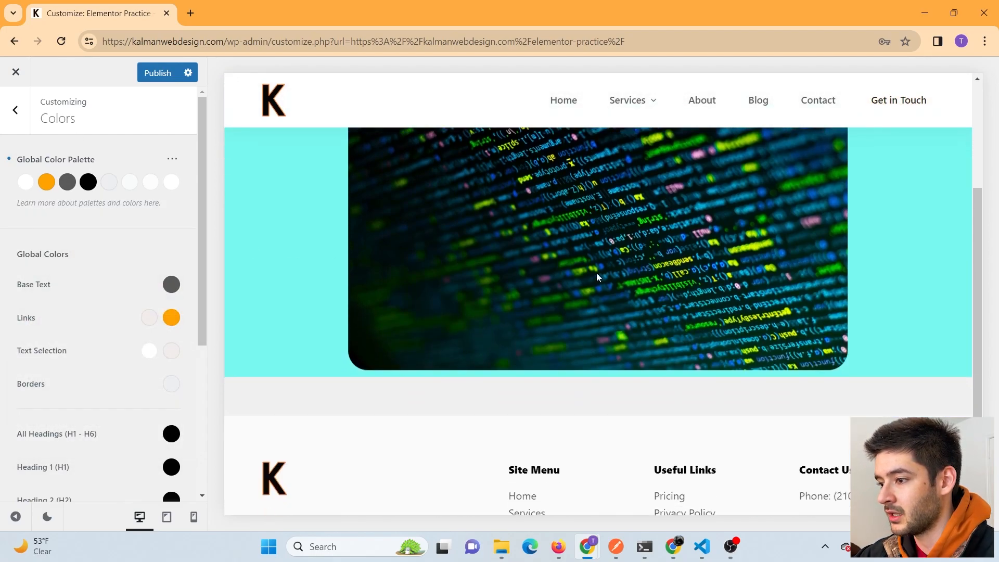
scroll(596, 286, up, 5)
scroll(598, 311, down, 1)
scroll(597, 312, down, 1)
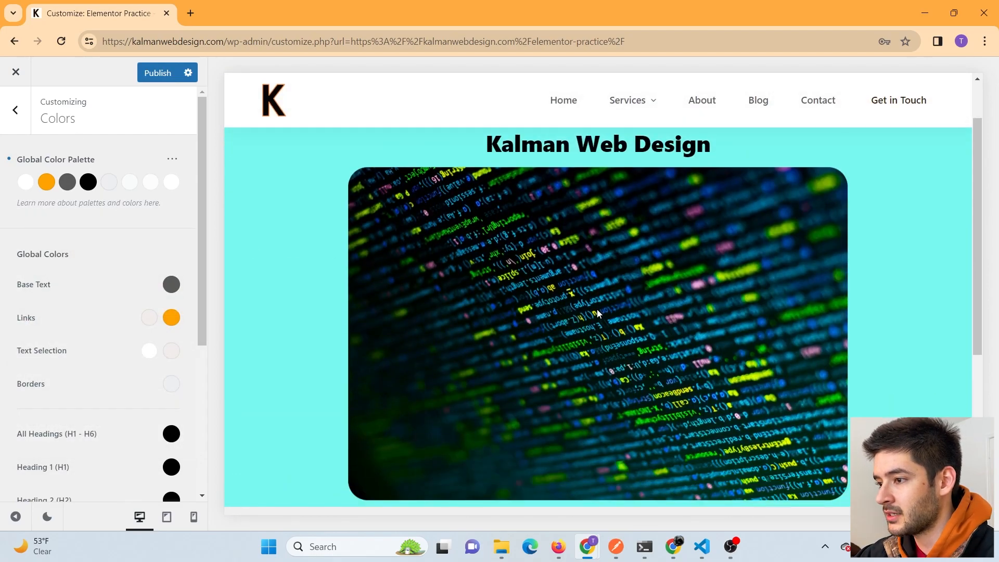
scroll(597, 308, up, 2)
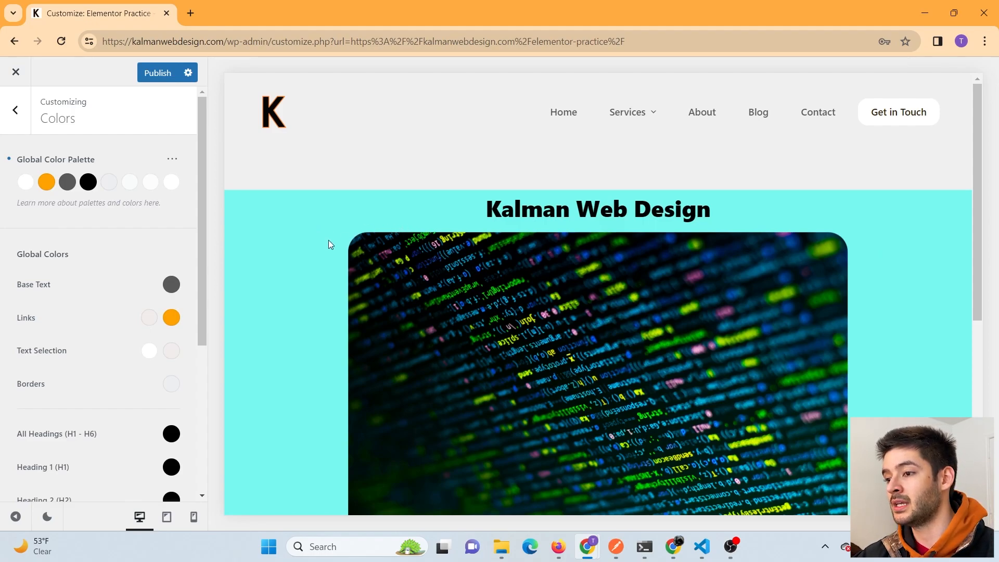
scroll(312, 302, down, 3)
scroll(297, 357, up, 1)
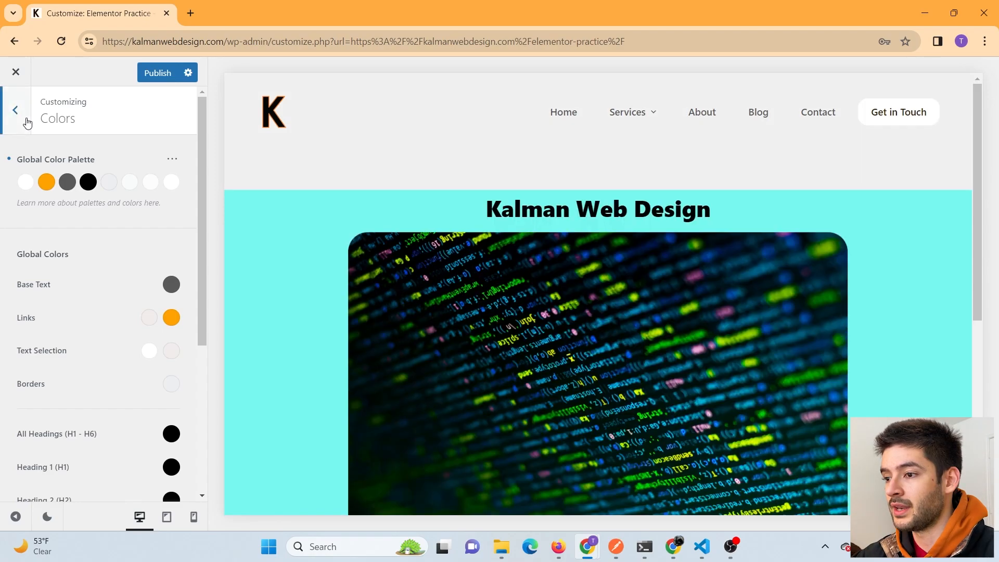
- Go from the Customizer options into the Header panel and open the Main Row's Menu 1 settings
click(26, 119)
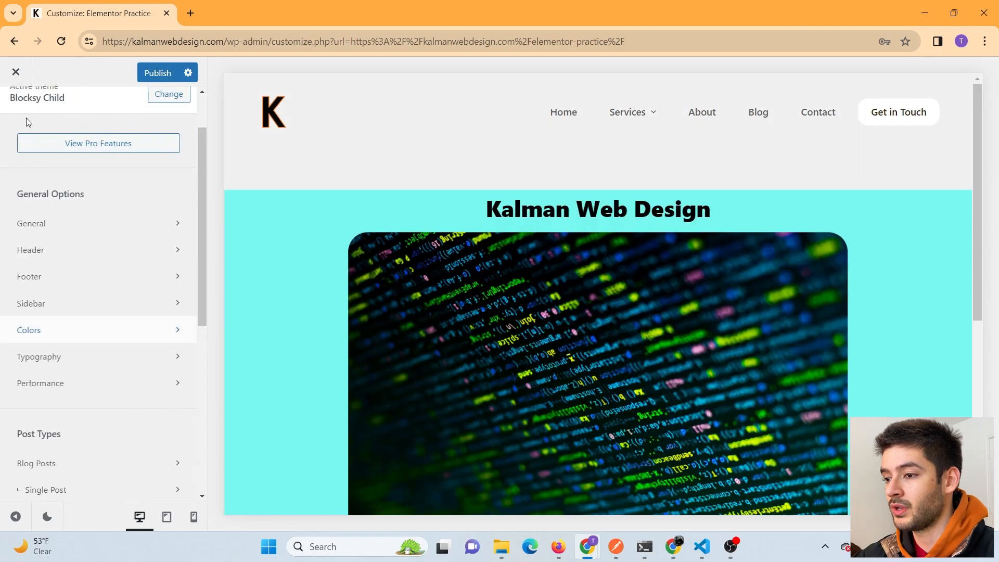
click(58, 263)
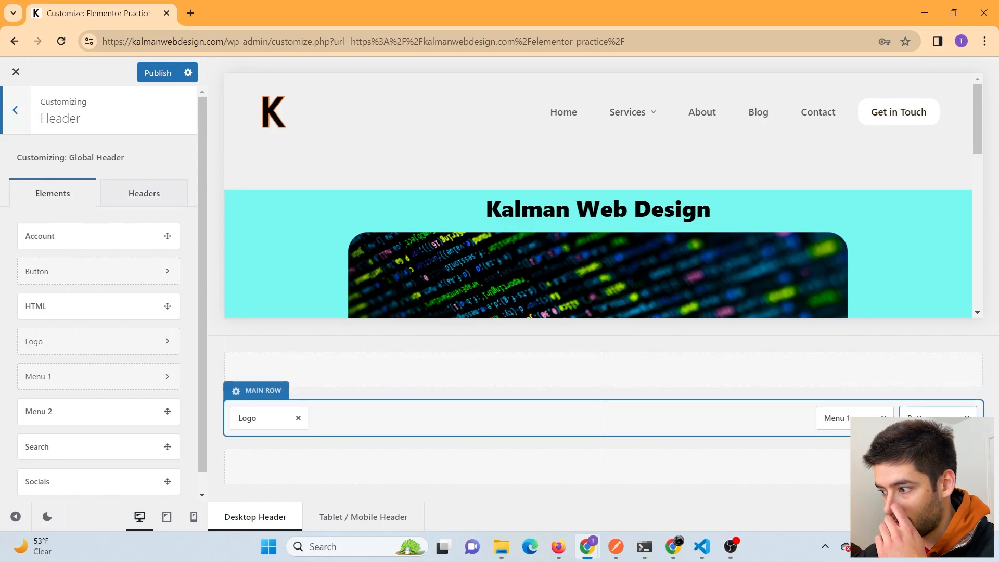
click(853, 417)
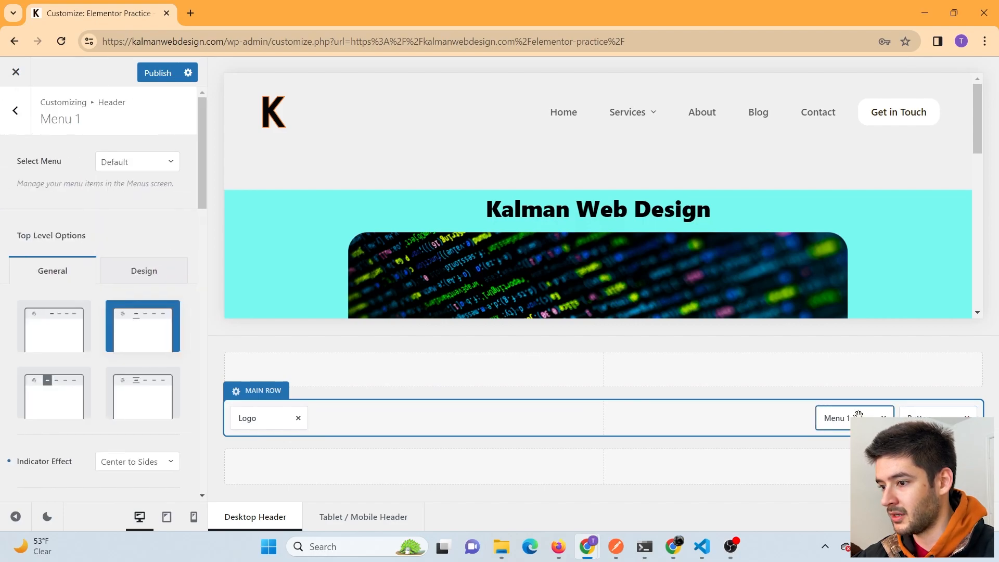
scroll(119, 229, down, 8)
scroll(120, 223, up, 8)
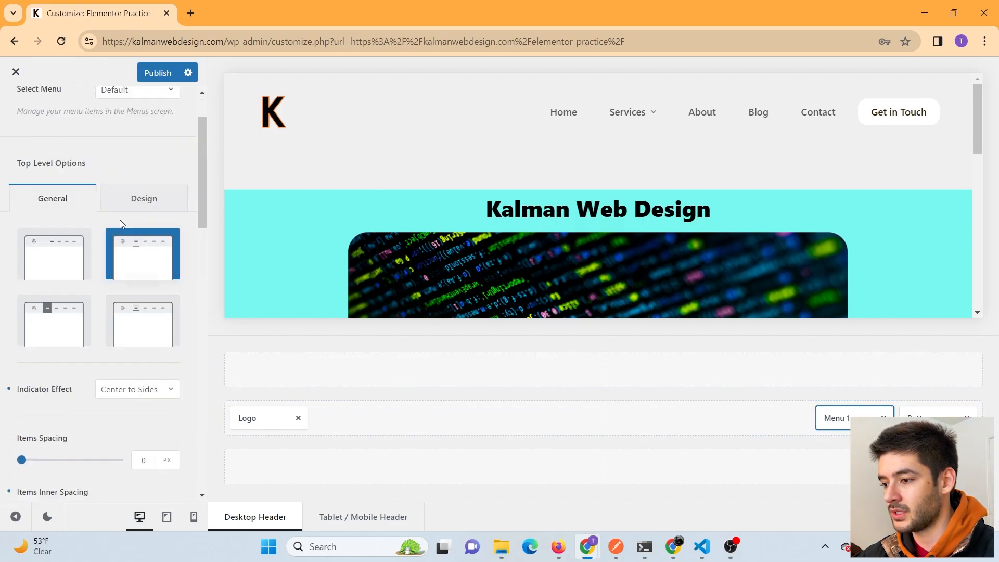
- Browse Menu 1's Design tab font and colour options
click(156, 272)
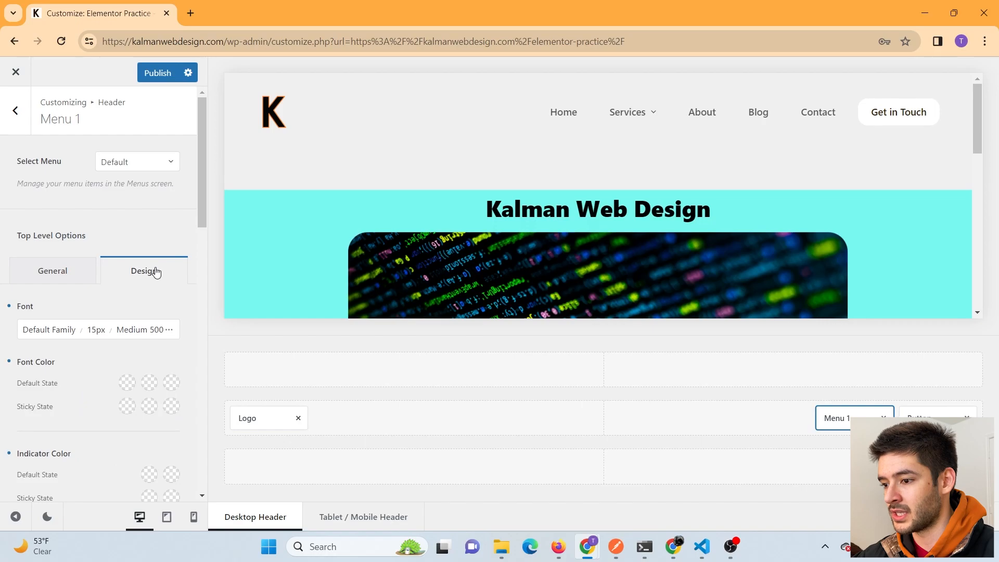
scroll(154, 267, down, 8)
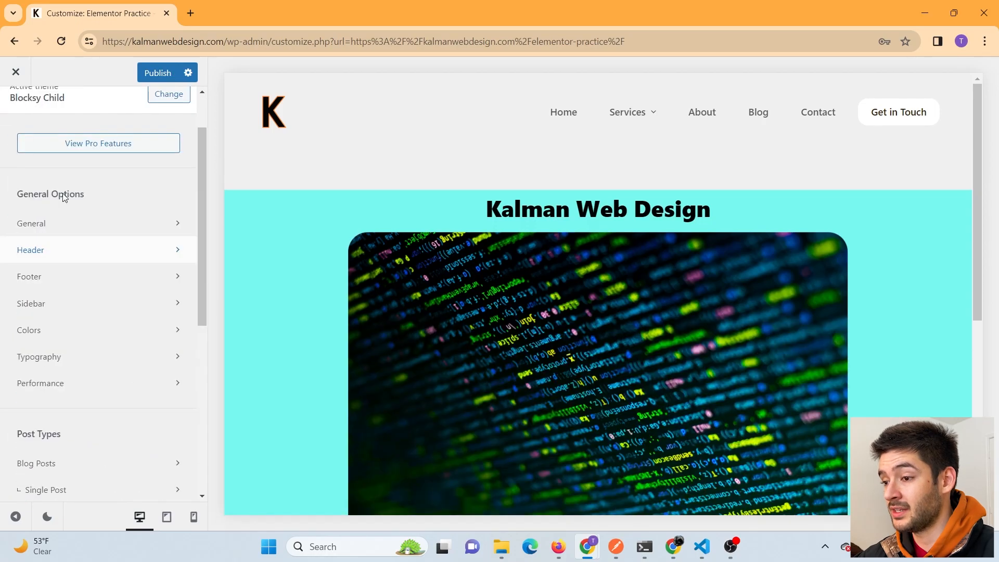
scroll(92, 248, up, 1)
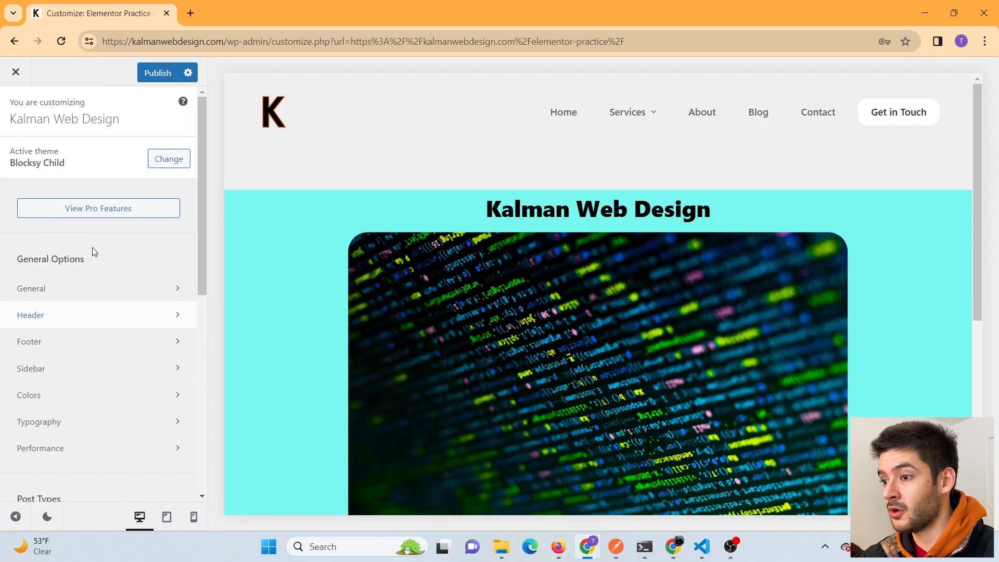
scroll(76, 349, down, 5)
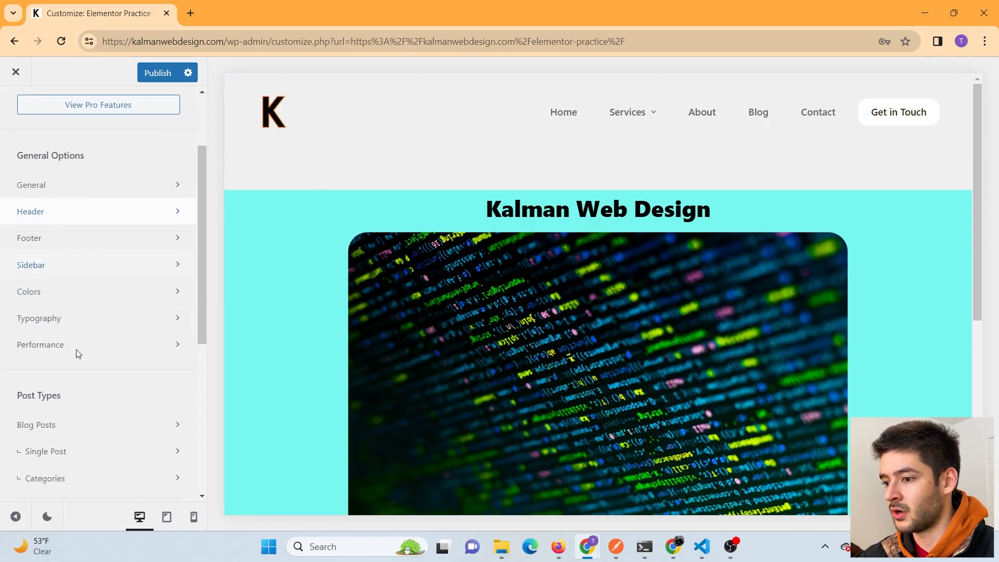
scroll(83, 339, down, 3)
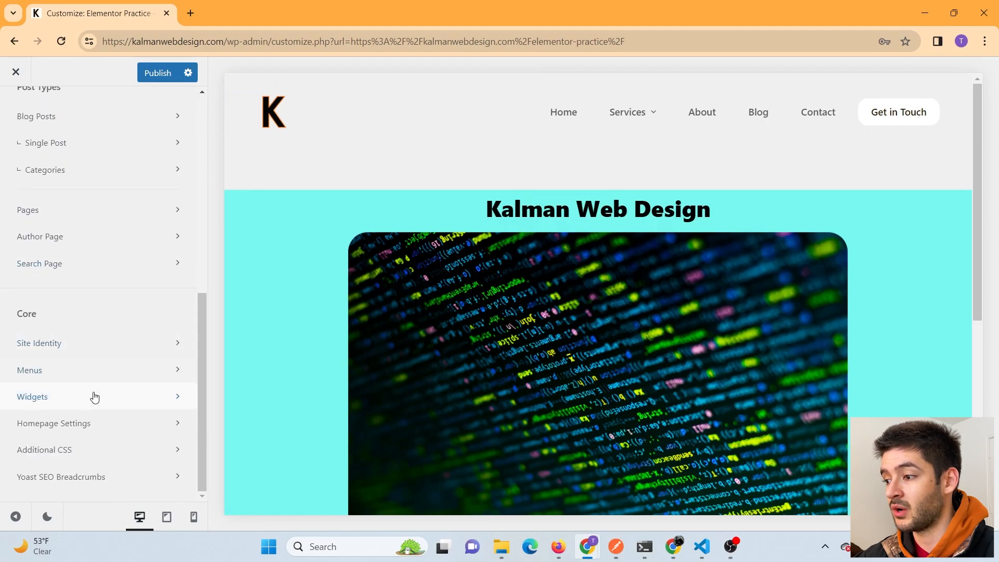
scroll(93, 399, up, 1)
scroll(83, 338, up, 7)
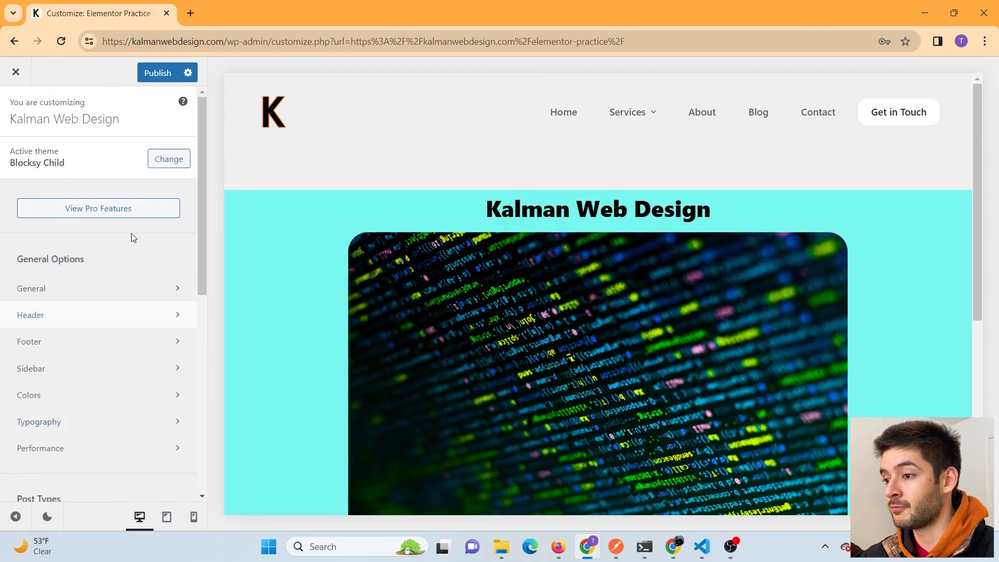